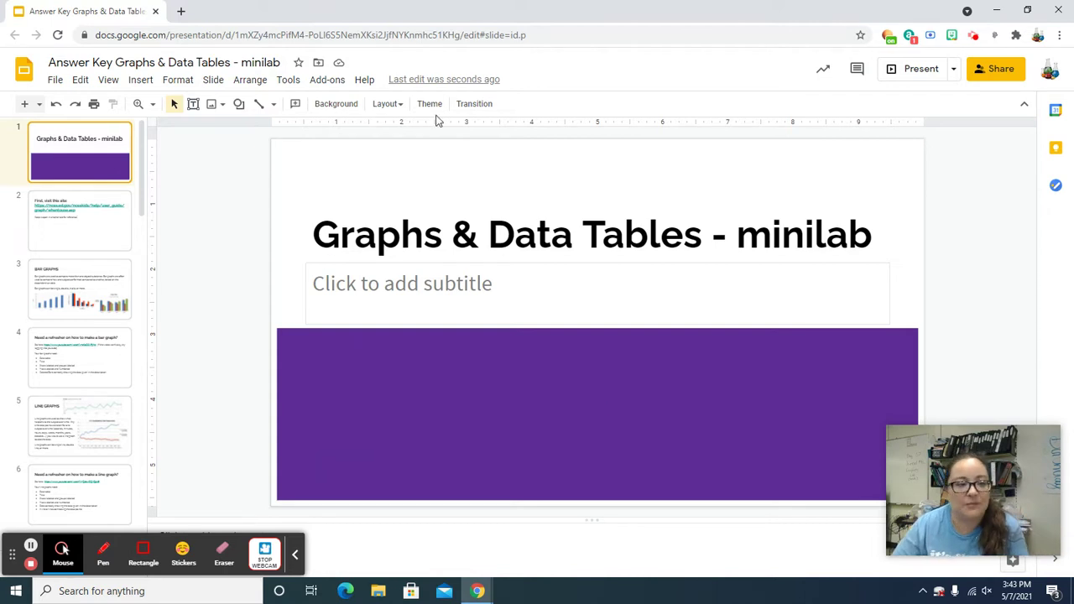
Step through the reference website, Bar Graphs, and the bar and line graph refresher slides
left_click(46, 227)
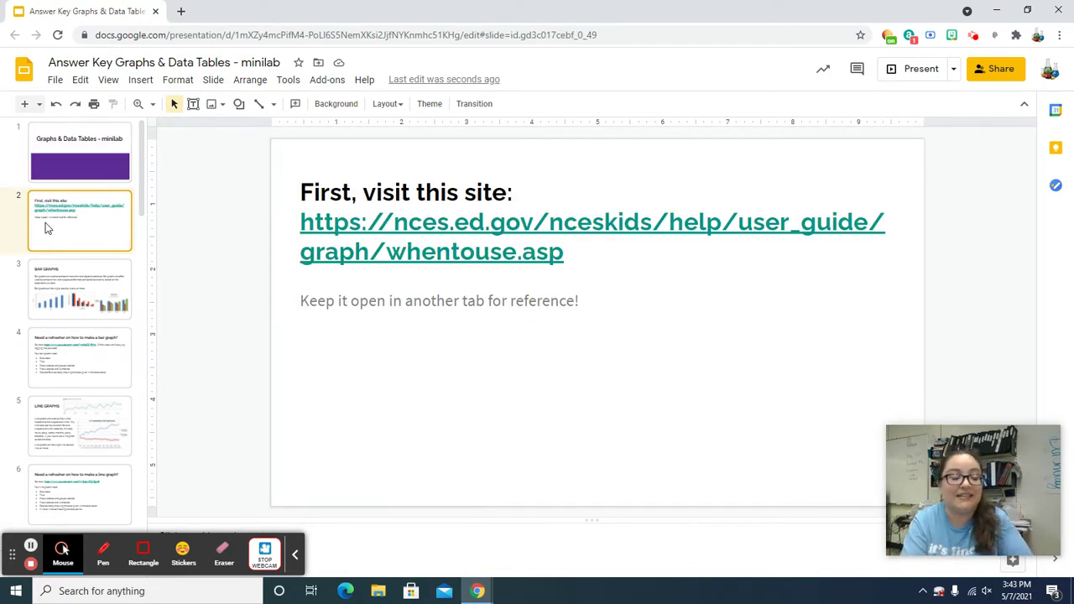
left_click(37, 273)
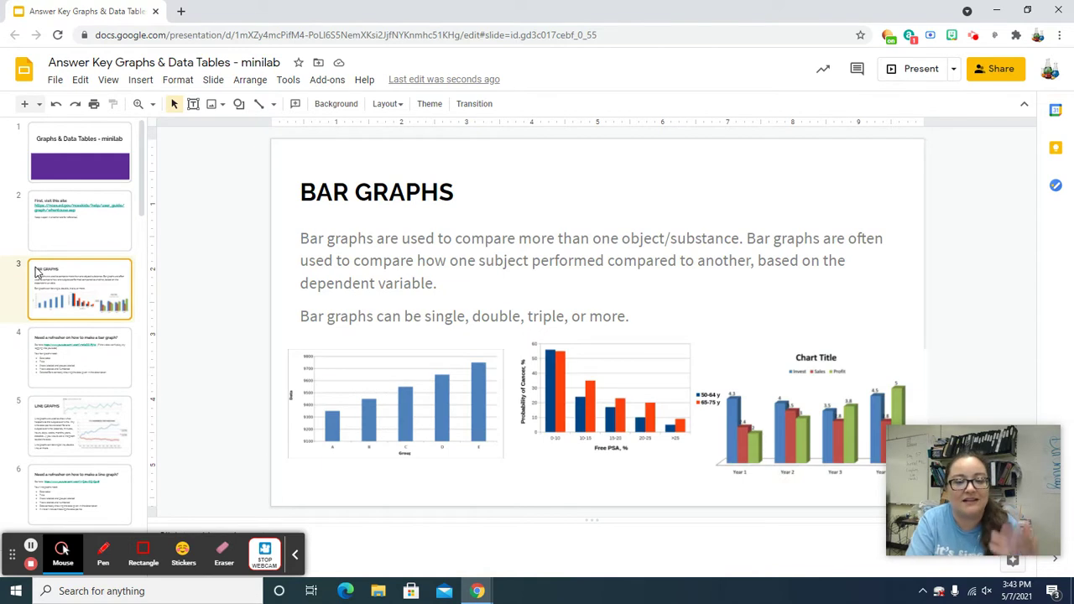
key("Down")
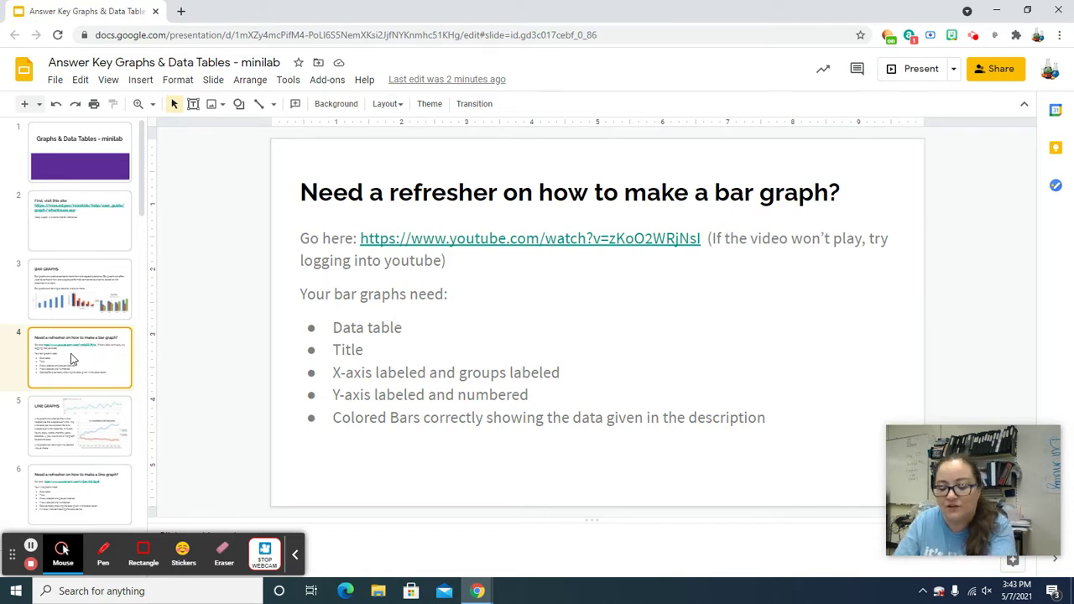
key("Down")
key("Down")
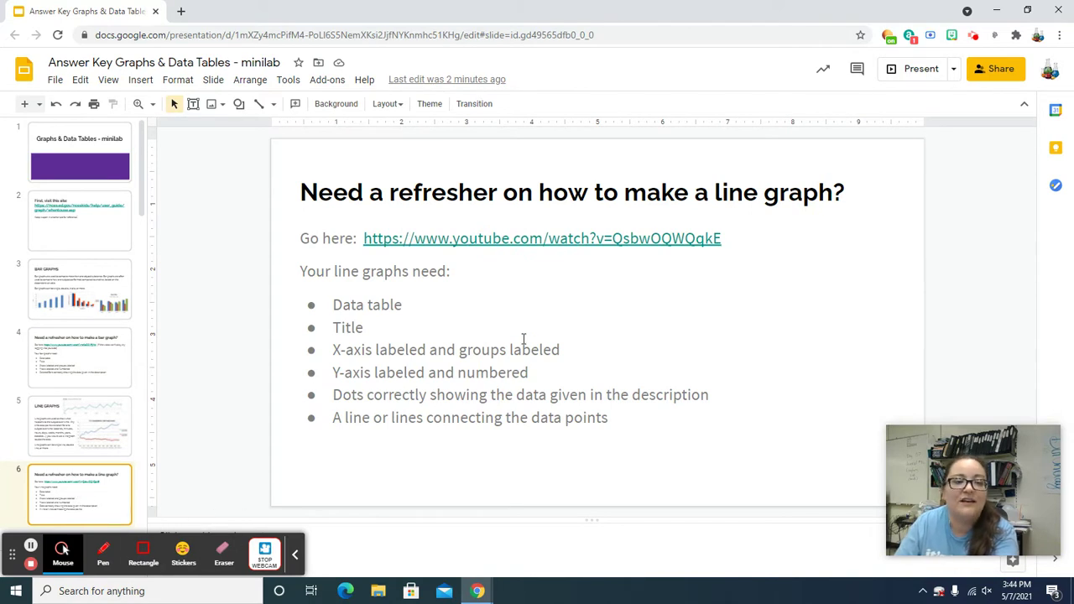
key("Up")
key("Up")
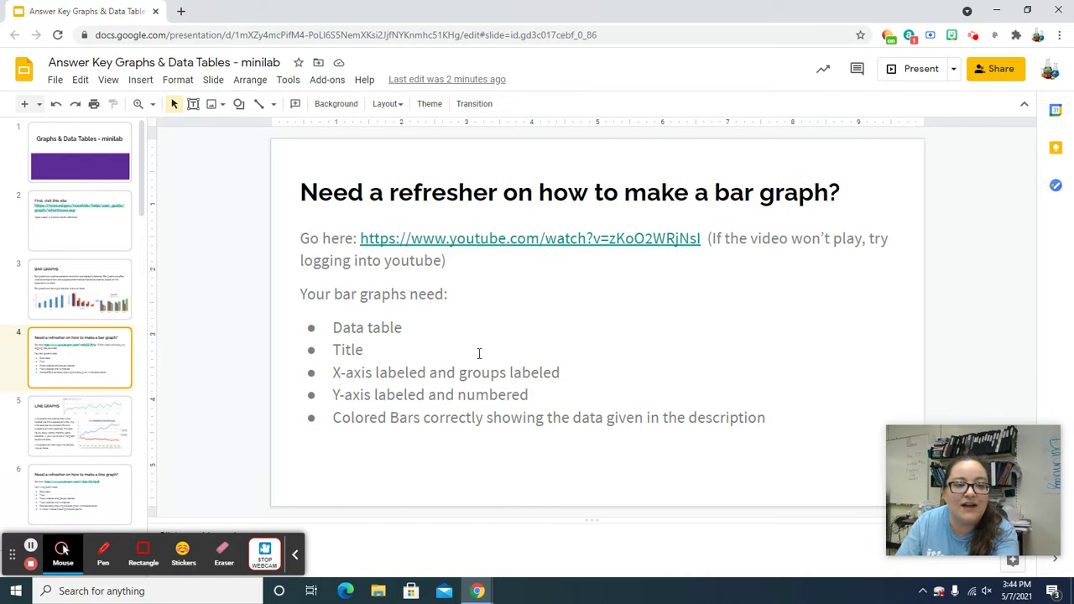
left_click(89, 482)
Continue through the pie graph slides and Your Turn instructions to the Scenario Example slide
key("Down")
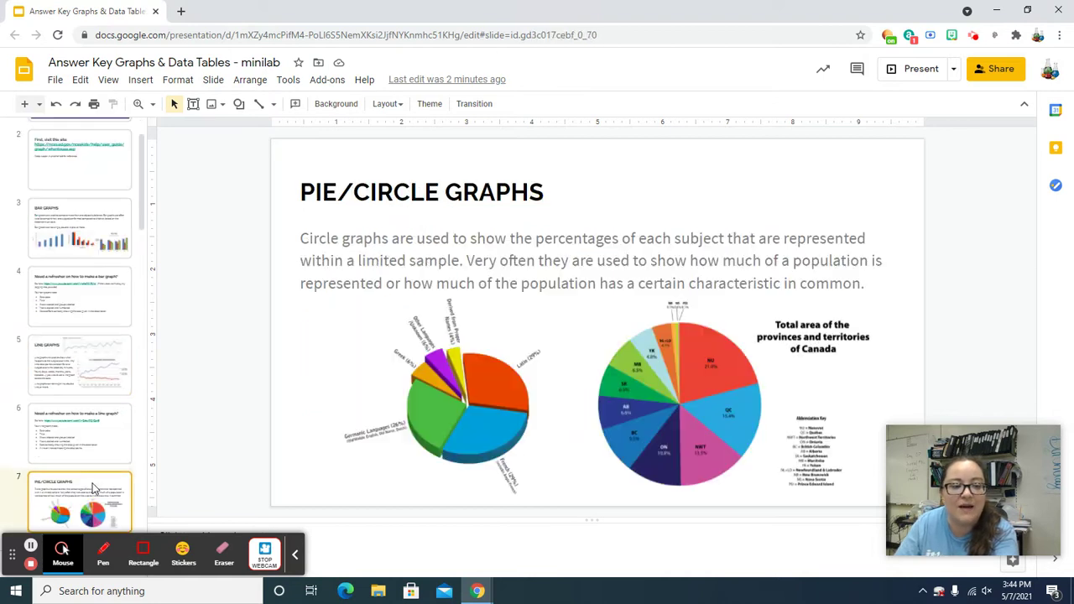
key("Down")
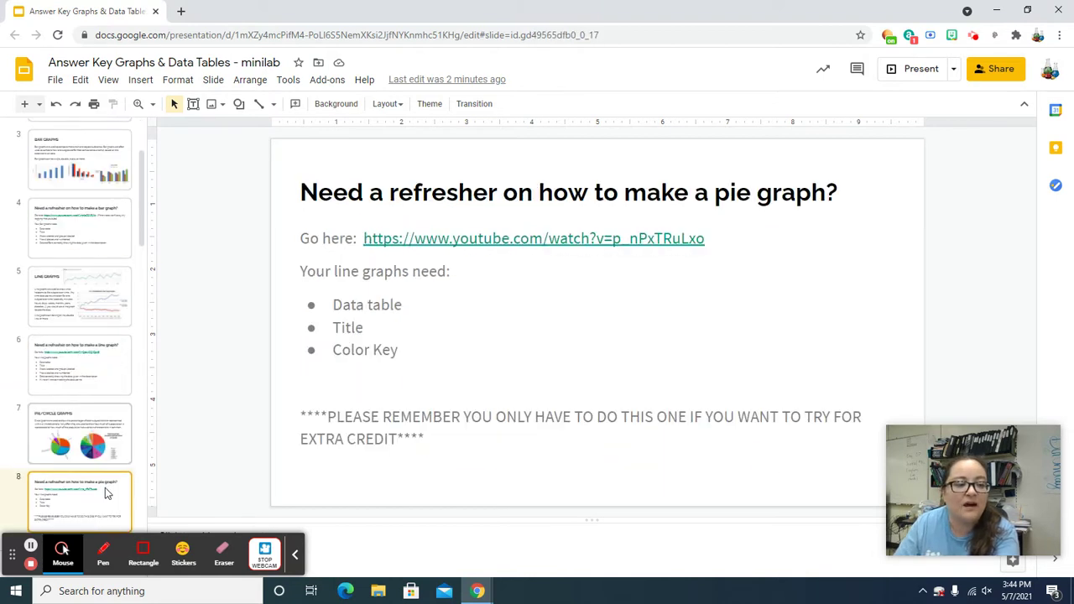
key("Up")
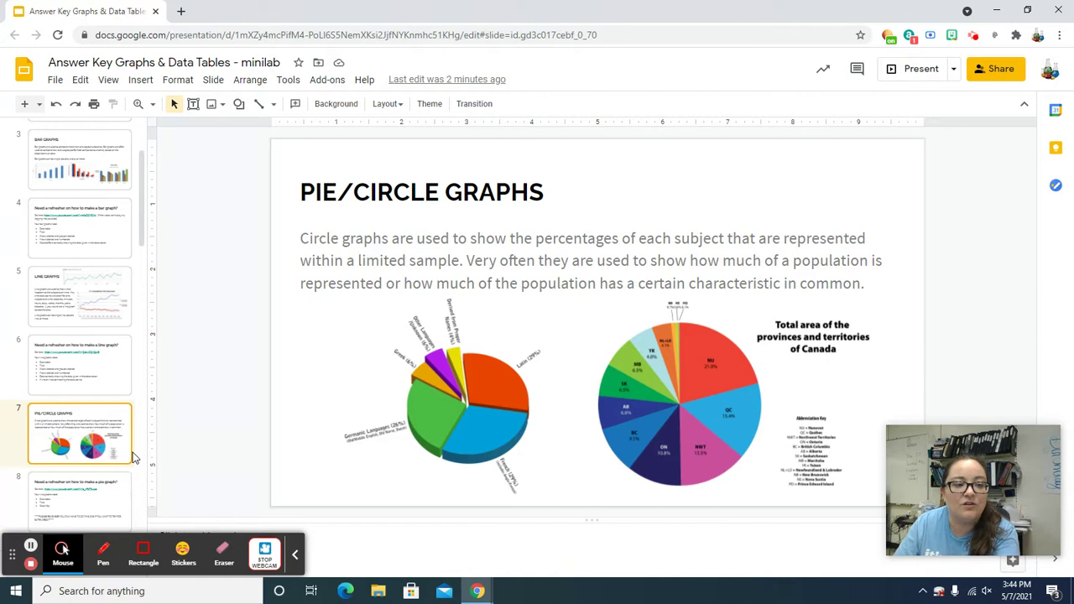
left_click(87, 494)
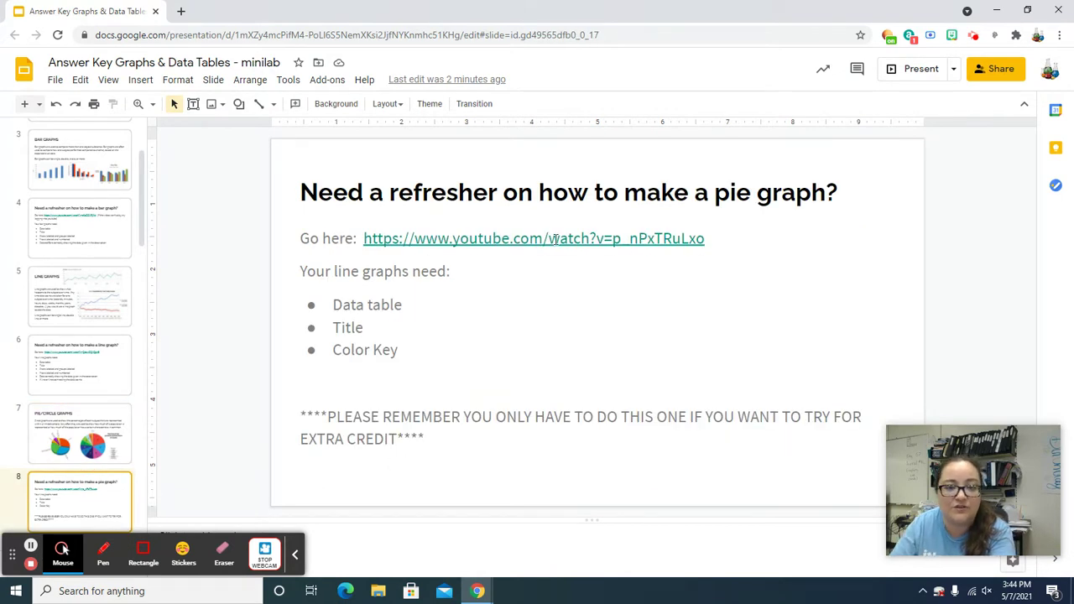
scroll(118, 447, "down", 3)
left_click(94, 444)
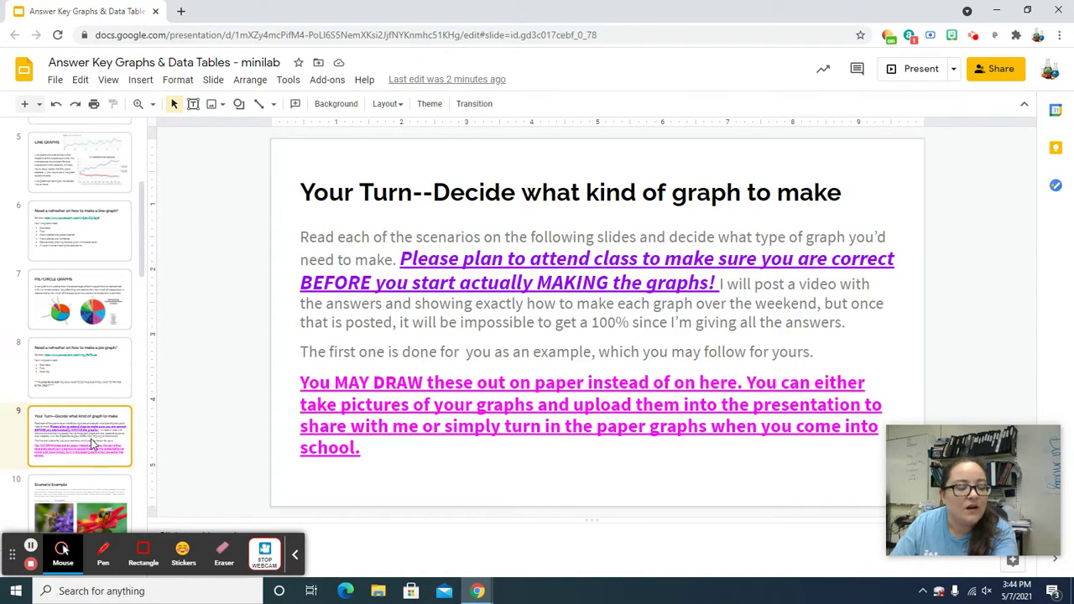
scroll(94, 445, "down", 3)
left_click(82, 377)
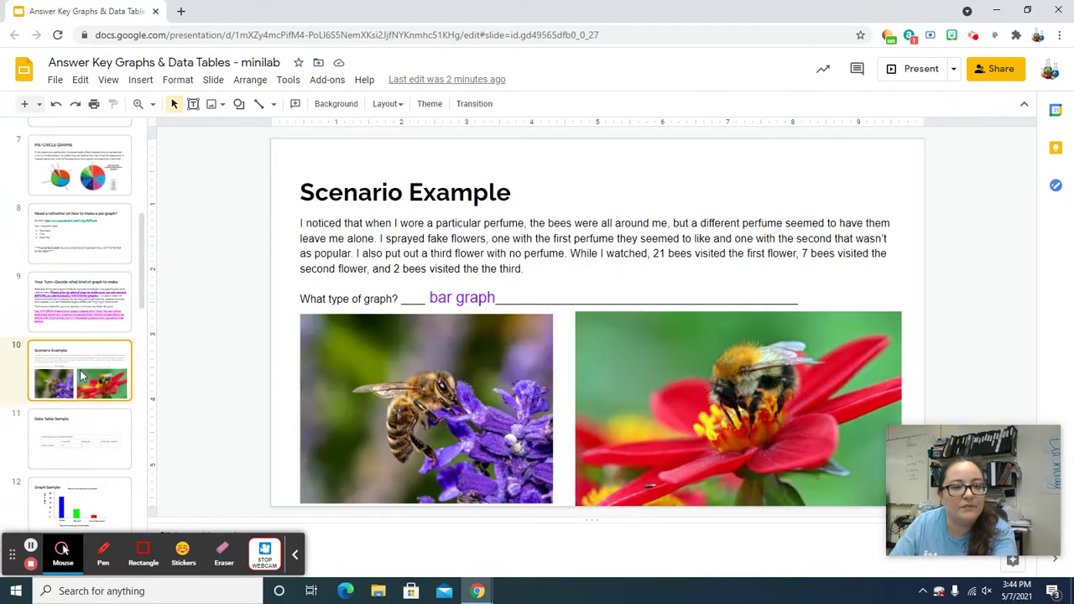
scroll(82, 376, "down", 5)
On slide 13, enter 'bar graph' as Scenario 1's answer to 'What type of graph?'
left_click(97, 369)
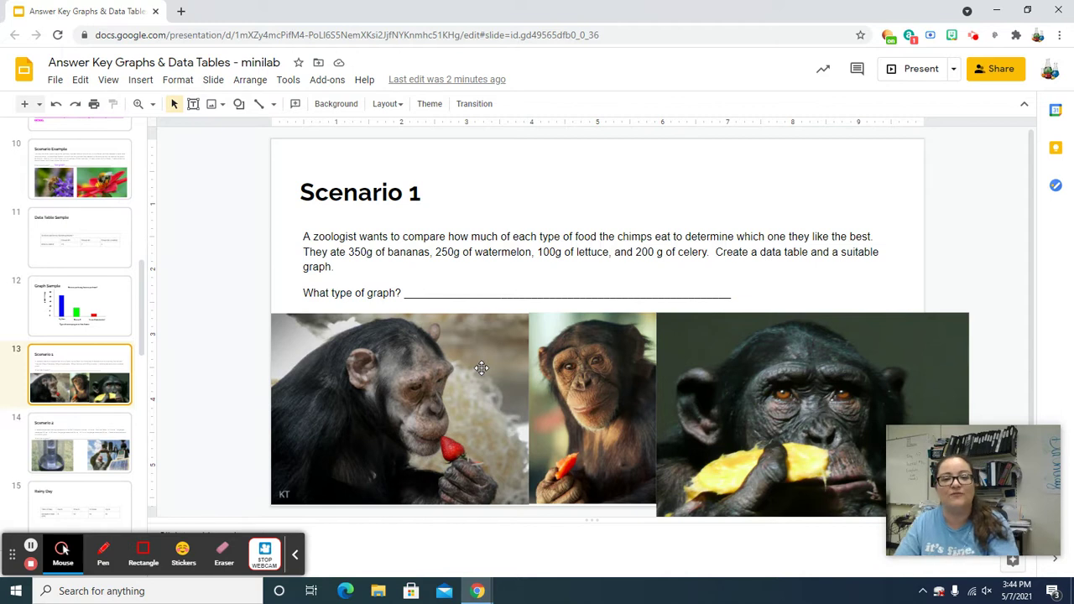
left_click(456, 292)
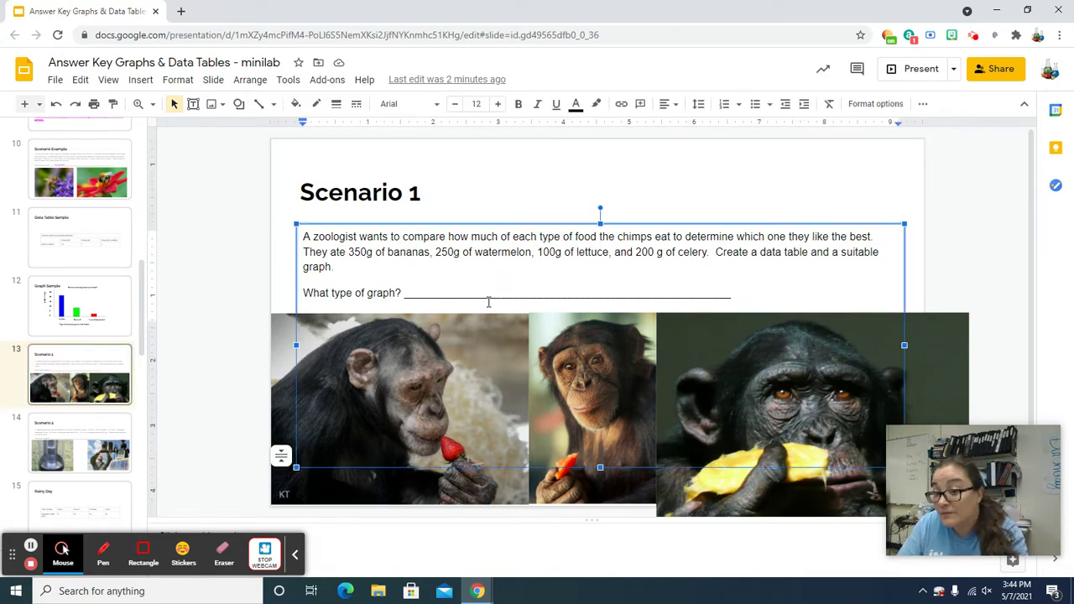
type("bar graph")
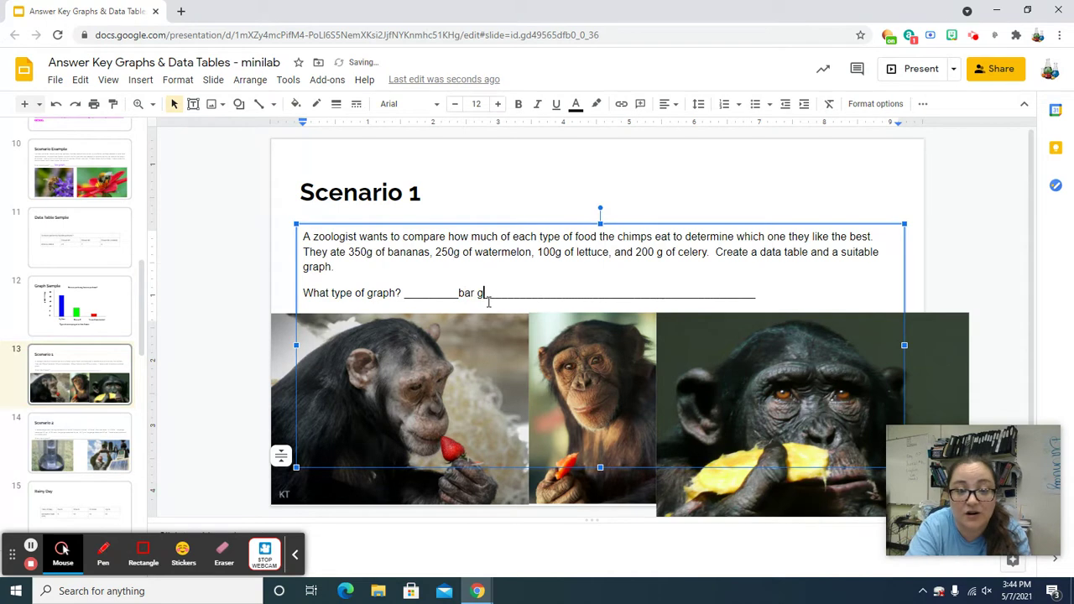
left_click(90, 382)
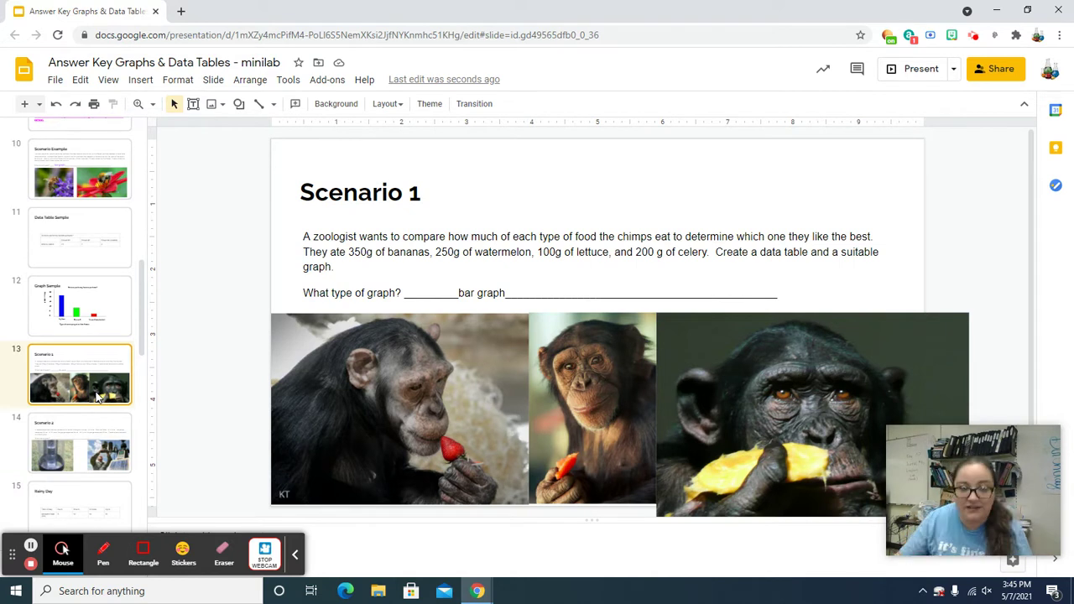
Insert a new blank slide 14 after Scenario 1 using Slide > New slide
left_click(83, 365)
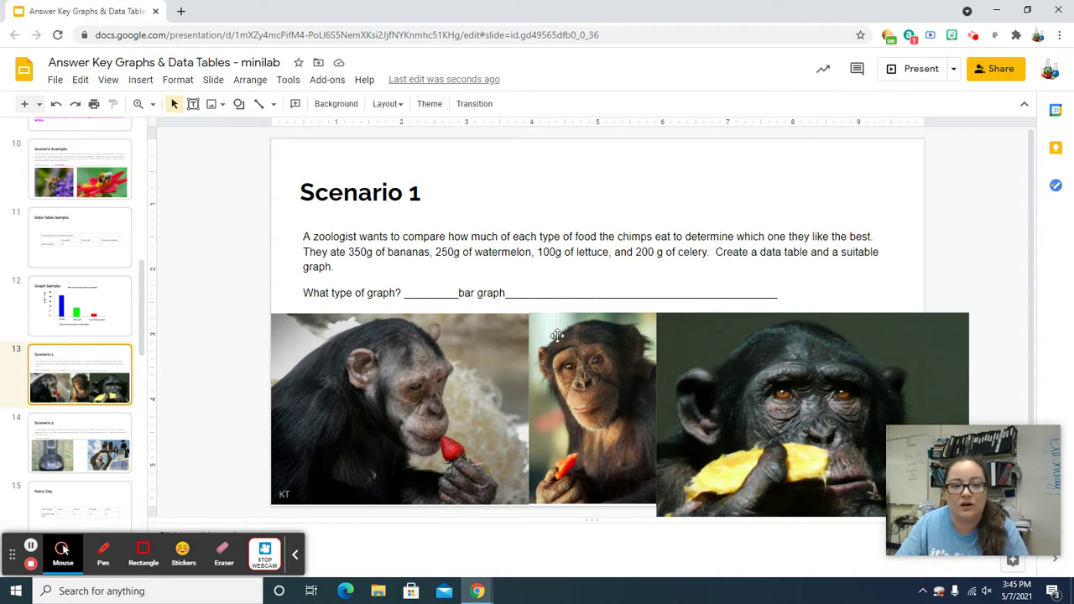
left_click(215, 81)
left_click(242, 105)
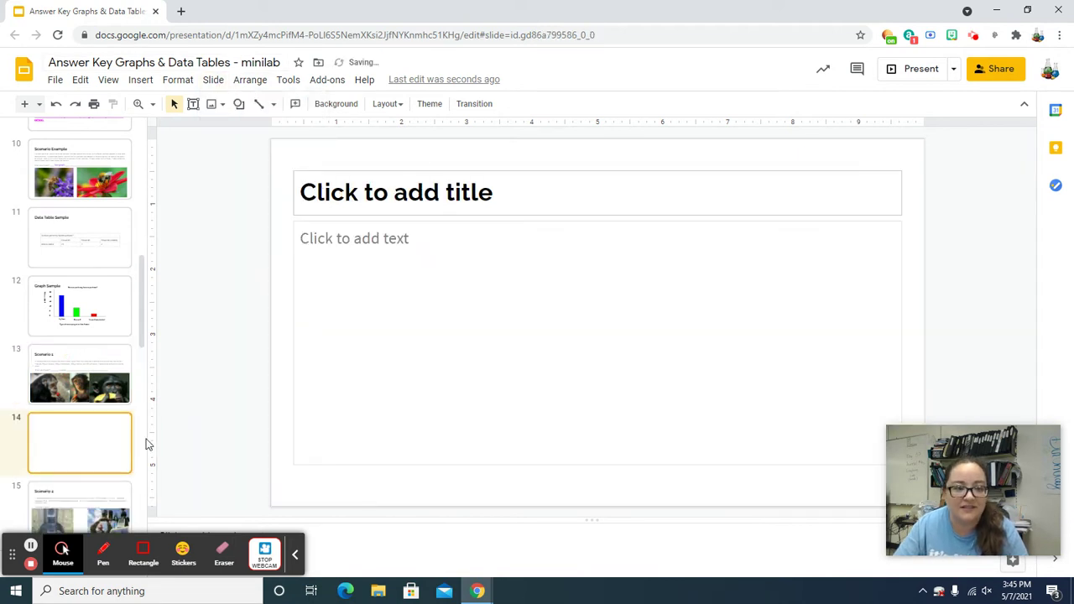
Title slide 14 'Chimp Chomps' and delete its empty body placeholder
left_click(429, 199)
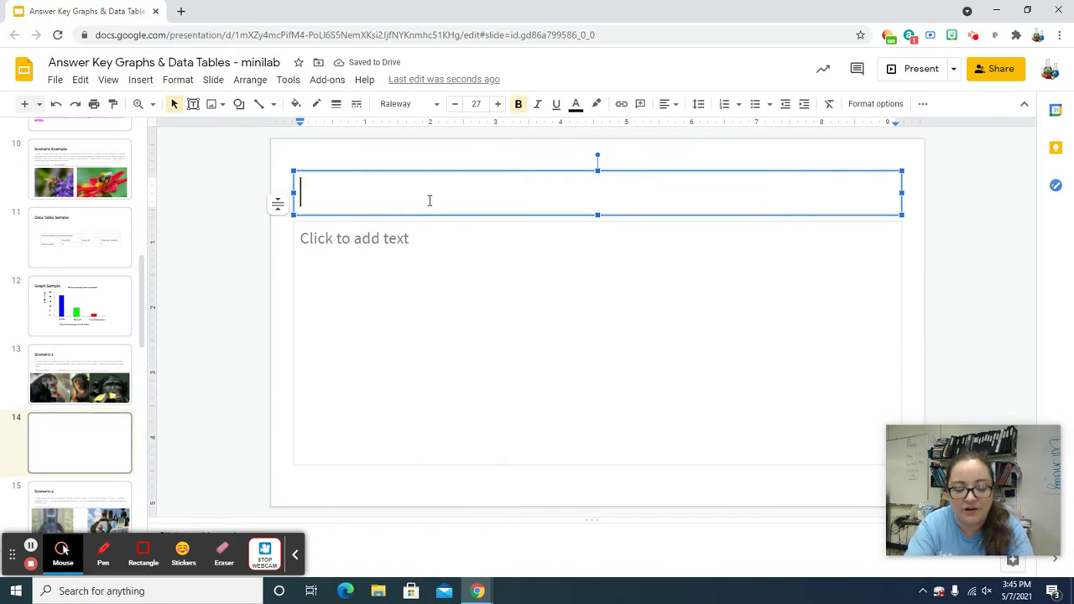
type("Chimp Chomps")
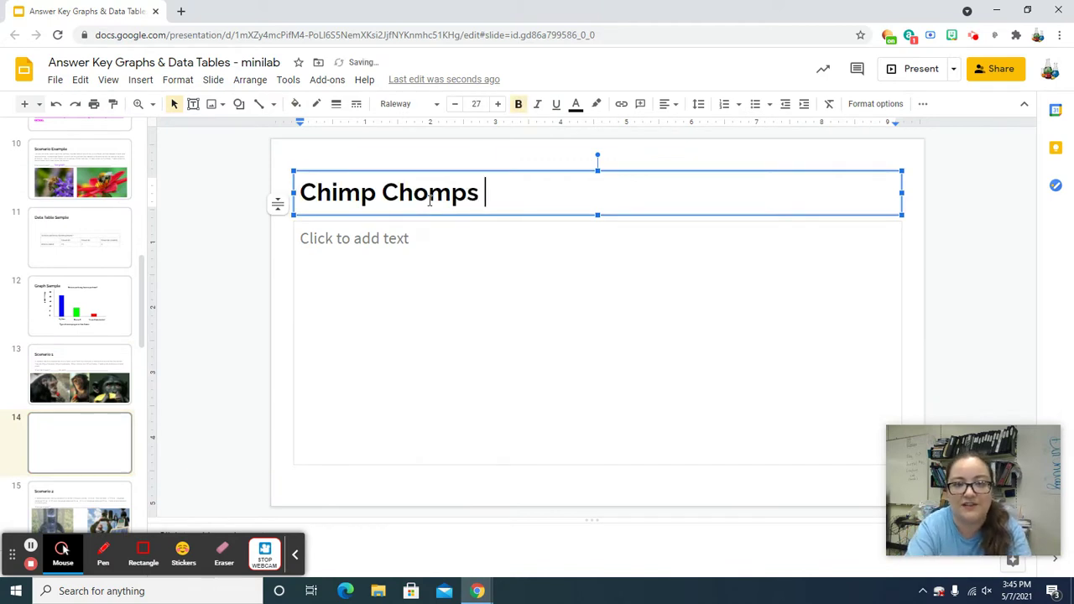
key("BackSpace")
left_click(474, 254)
key("Escape")
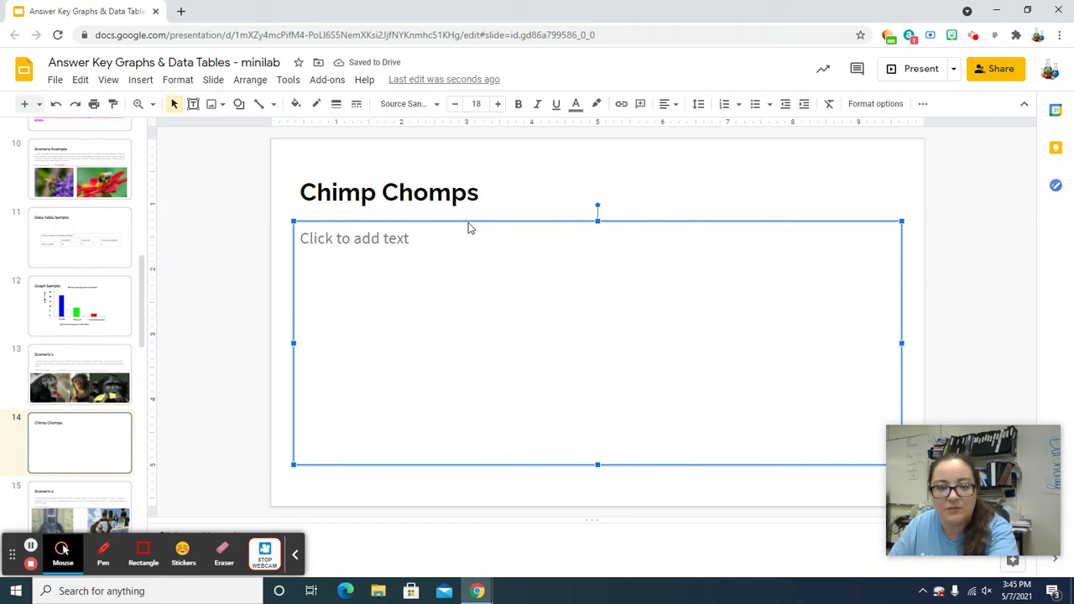
key("Delete")
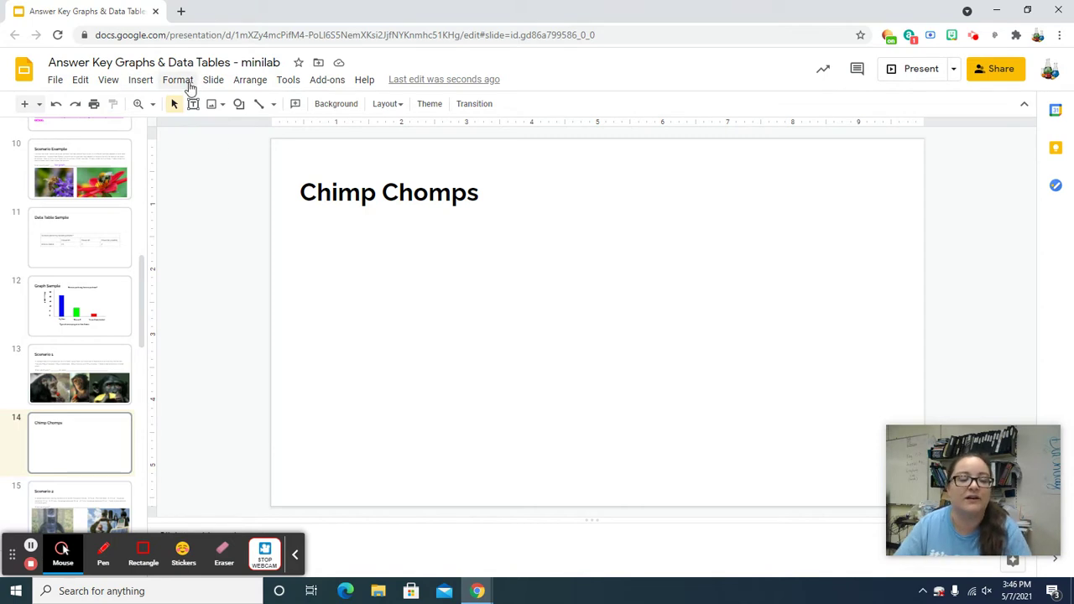
Insert a 5-column by 2-row table on the Chimp Chomps slide
left_click(142, 80)
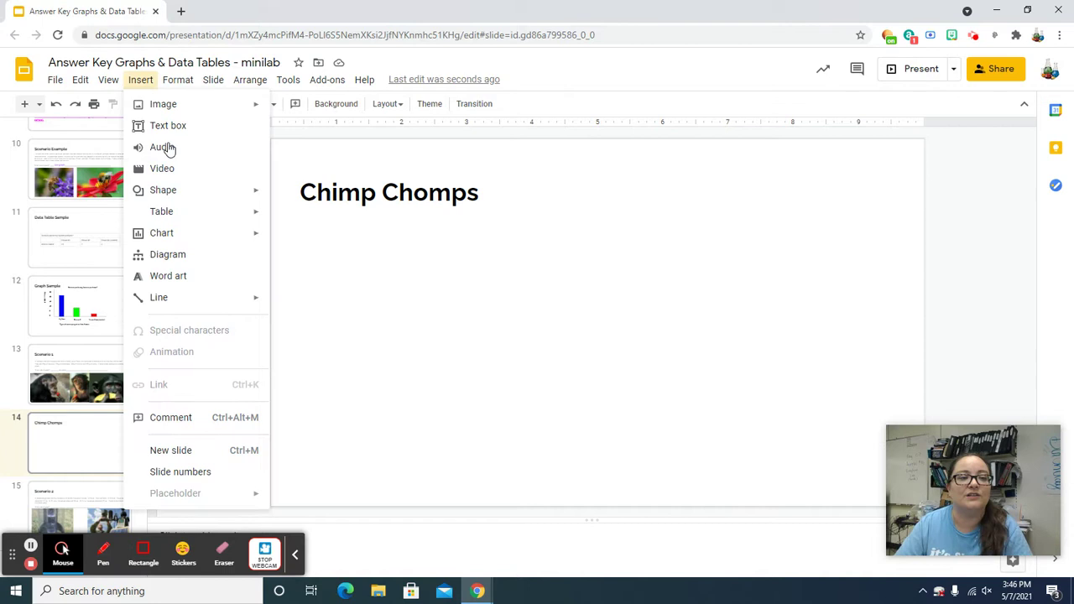
mouse_move(198, 216)
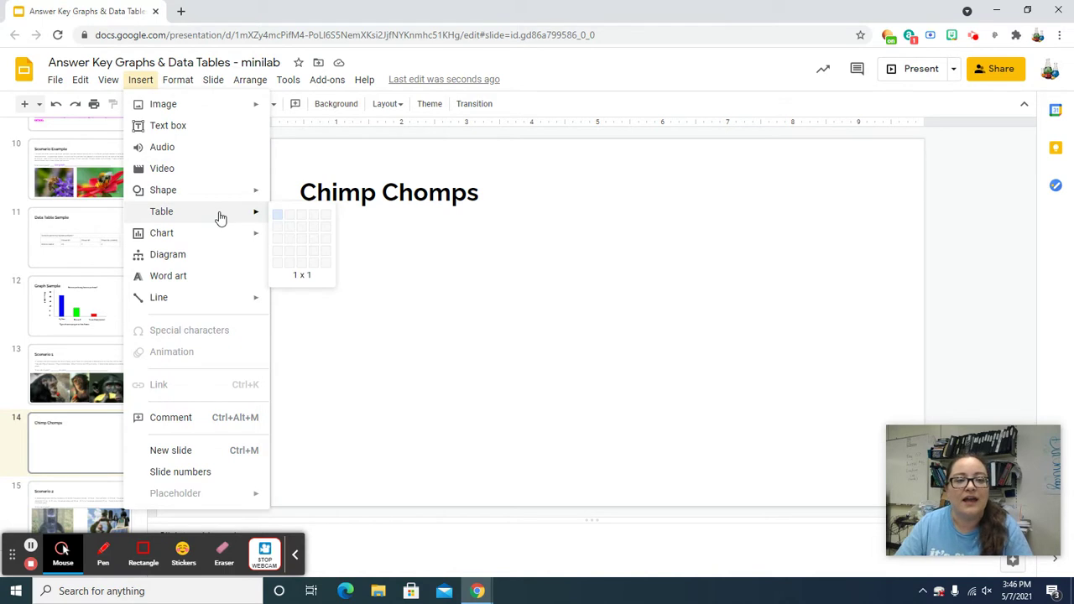
left_click(328, 230)
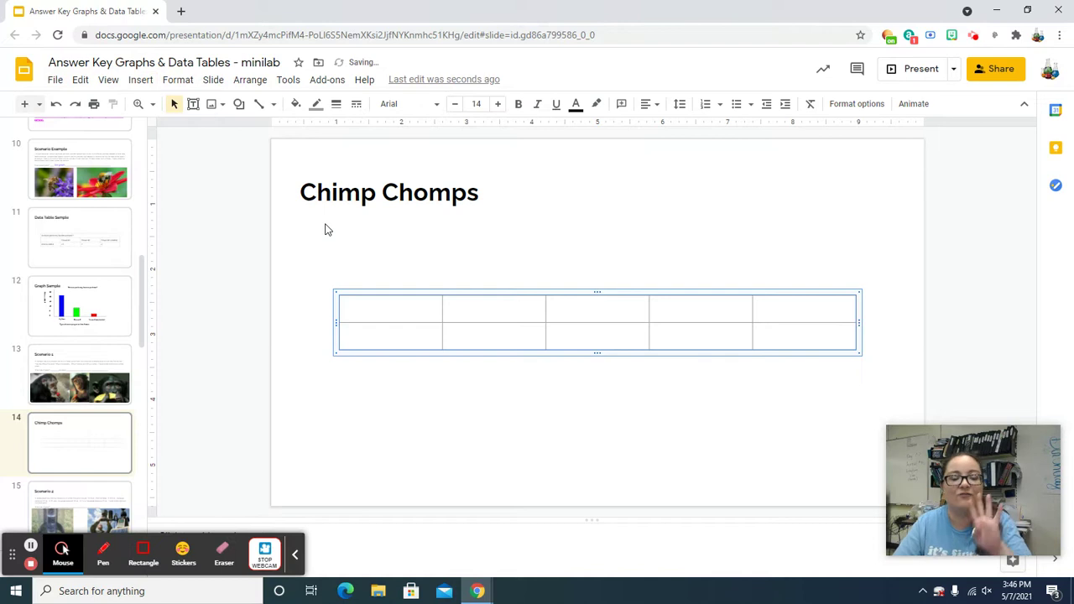
Label the table rows 'Type of food' and 'Amount eaten (g)', then view Scenario 1
left_click(391, 314)
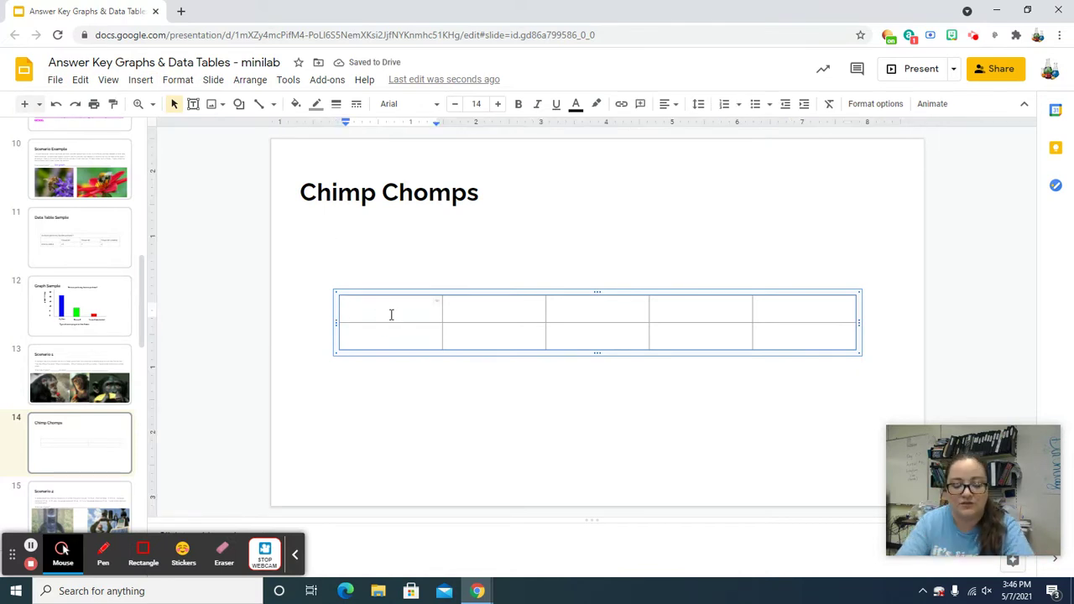
type("Type of food")
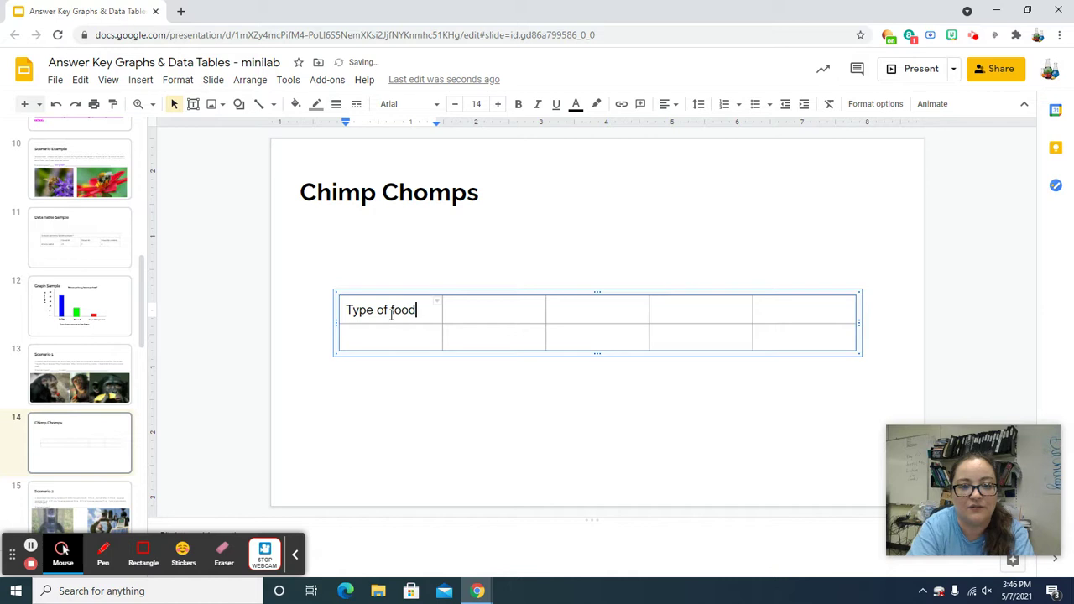
left_click(399, 344)
type("Amount eaten 9g")
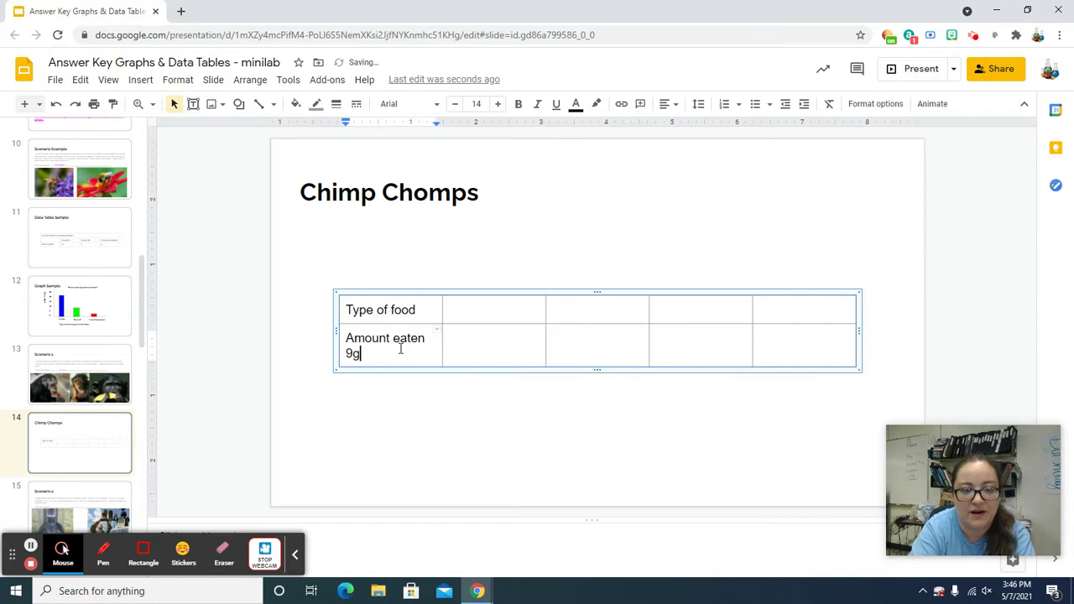
key("BackSpace")
key("BackSpace")
type("(g)")
left_click(454, 310)
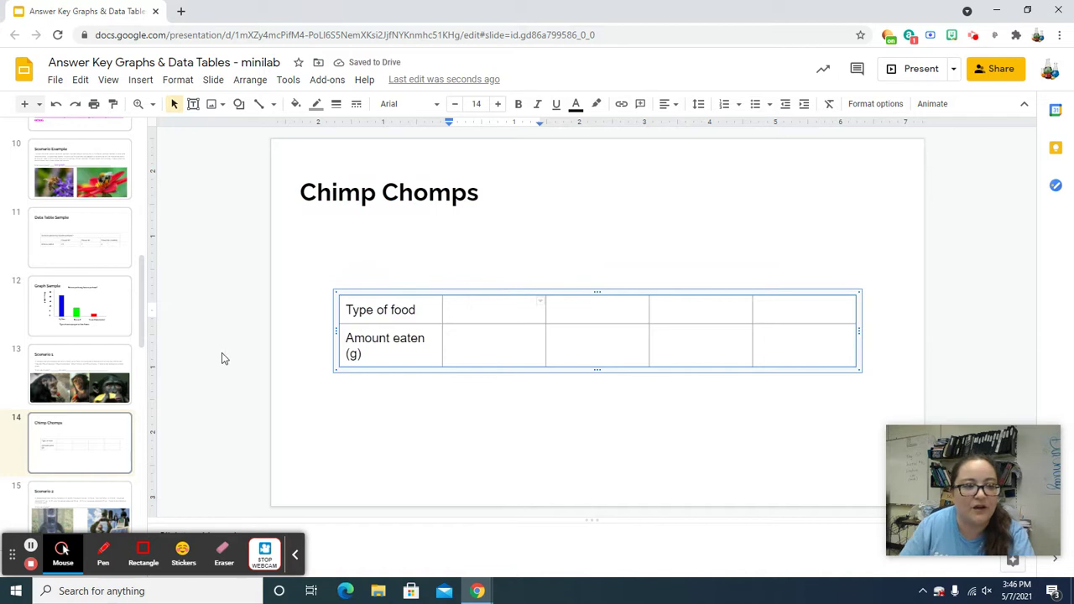
left_click(115, 362)
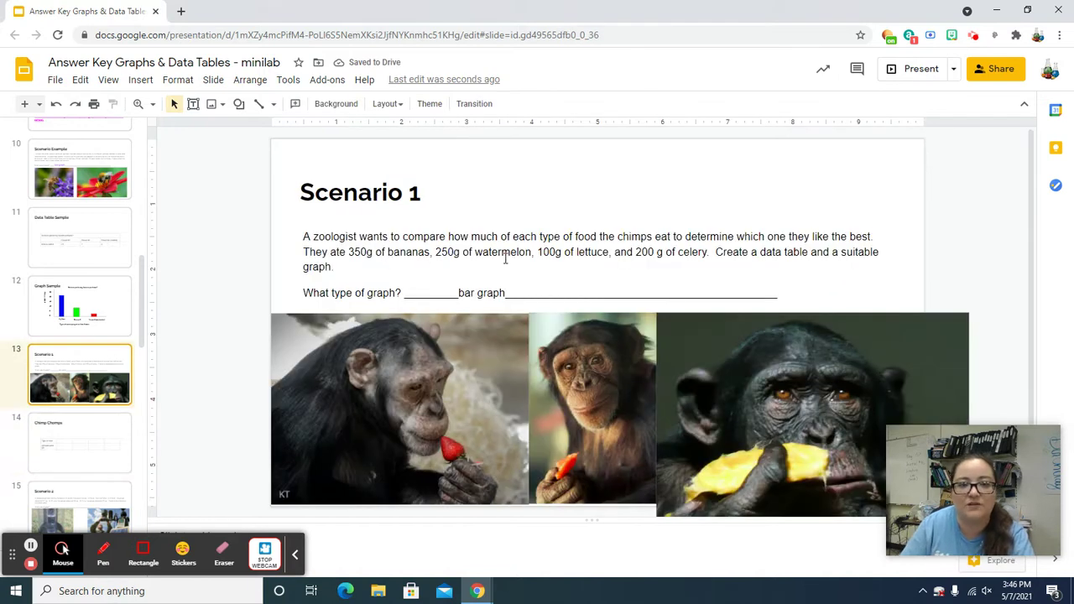
Enter bananas, watermelon, lettuce and celery across the table's first row
left_click(95, 456)
left_click(484, 309)
type("bananas")
key("Tab")
type("watermelon")
key("Tab")
type("lettuce")
key("Tab")
type("celergy")
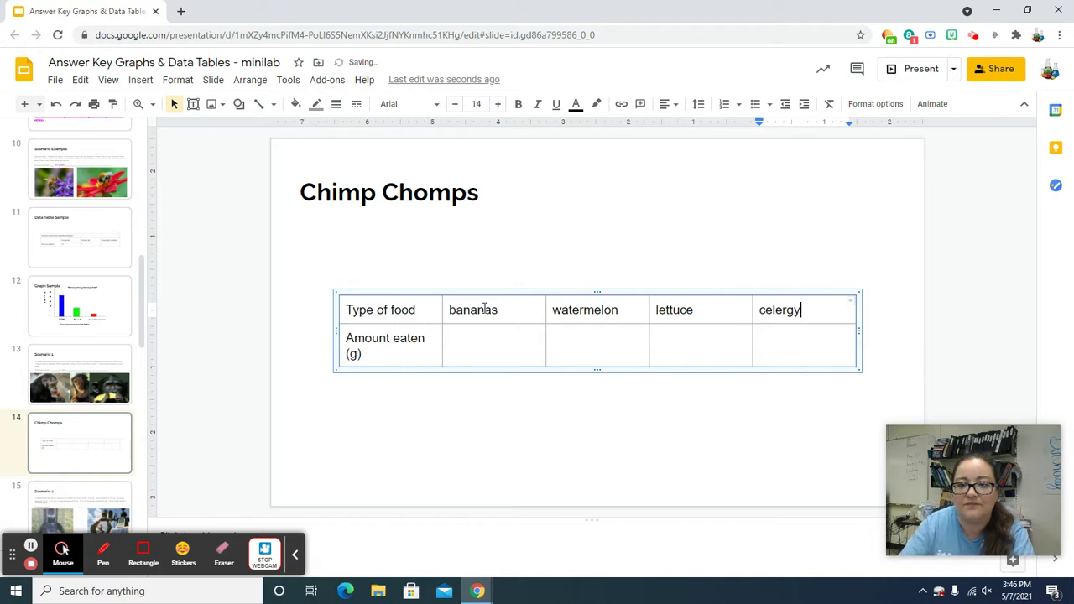
key("BackSpace")
key("BackSpace")
type("y")
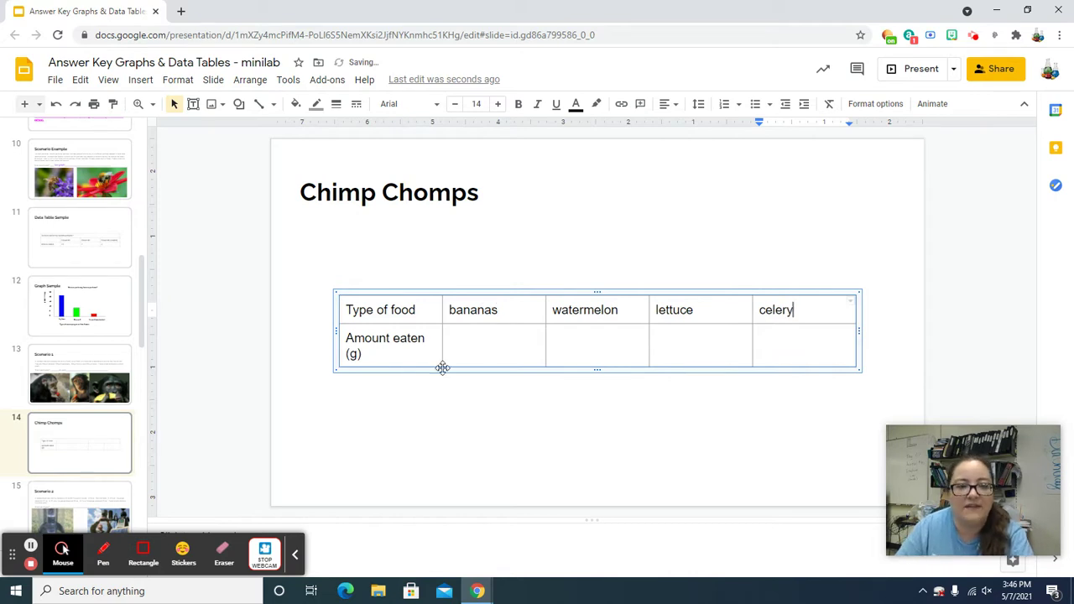
left_click(480, 344)
After checking Scenario 1, enter amounts 350, 250, 100 and 200 under the foods
left_click(84, 369)
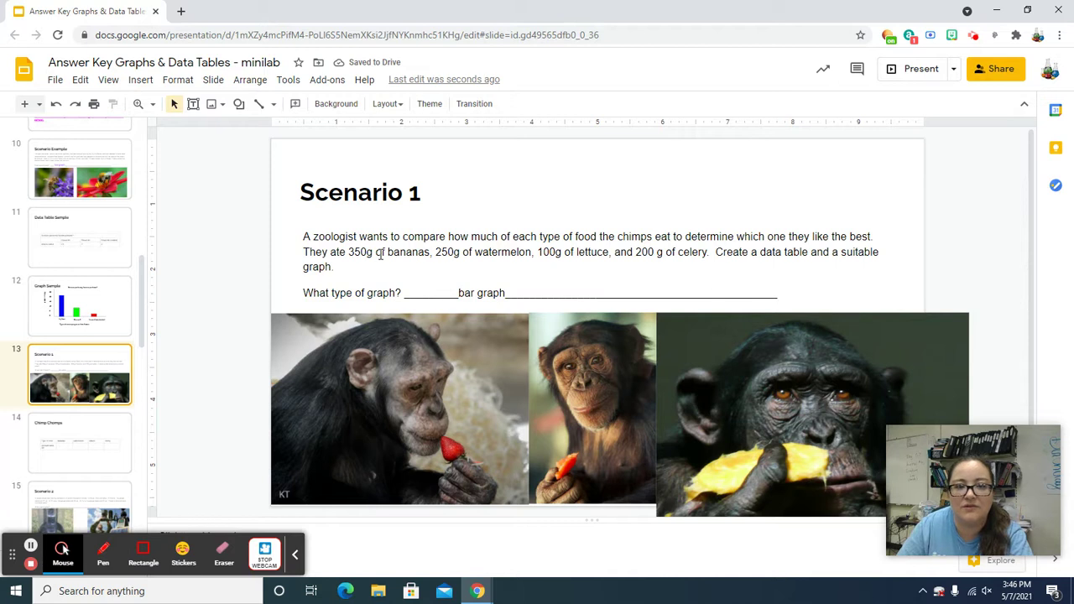
left_click(93, 448)
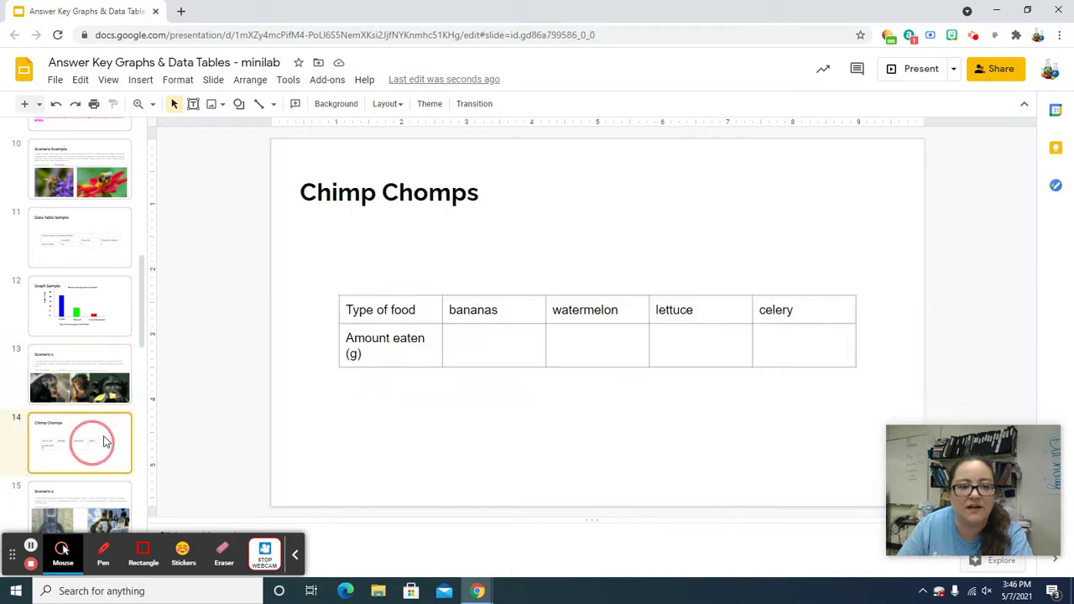
left_click(462, 350)
type("350")
left_click(588, 348)
type("250")
left_click(683, 338)
type("100")
left_click(774, 345)
type("200")
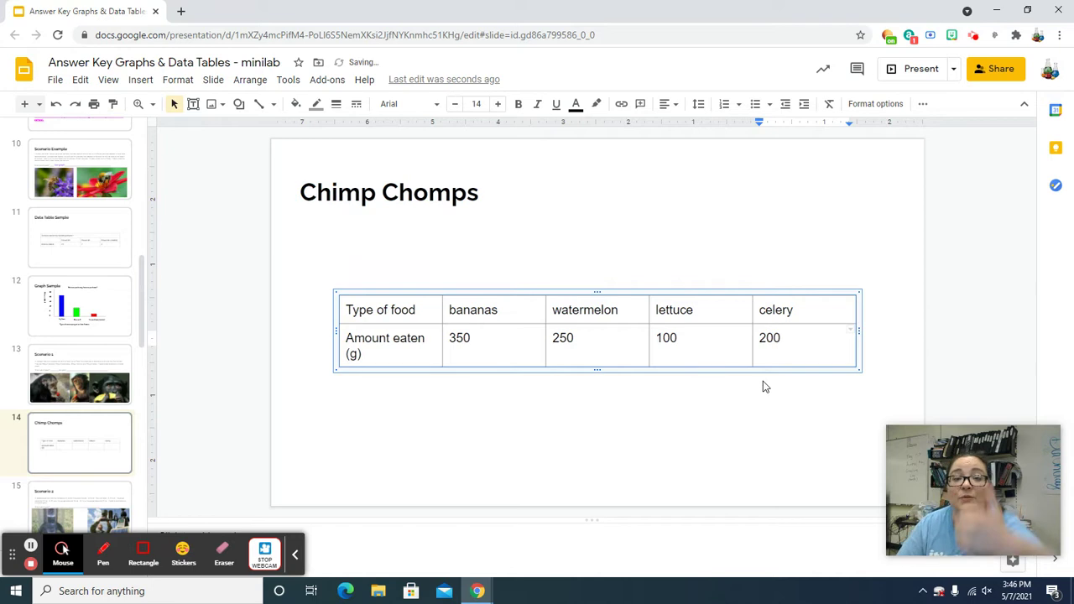
left_click(113, 450)
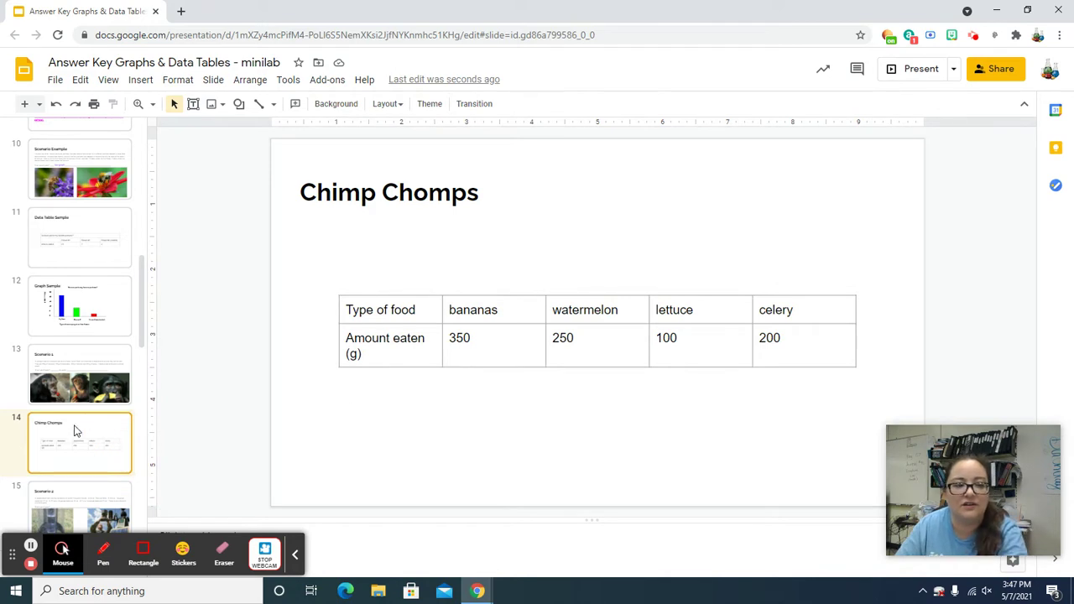
Add a new slide 15 after the table slide and title it 'Chimp Chomps'
left_click(213, 80)
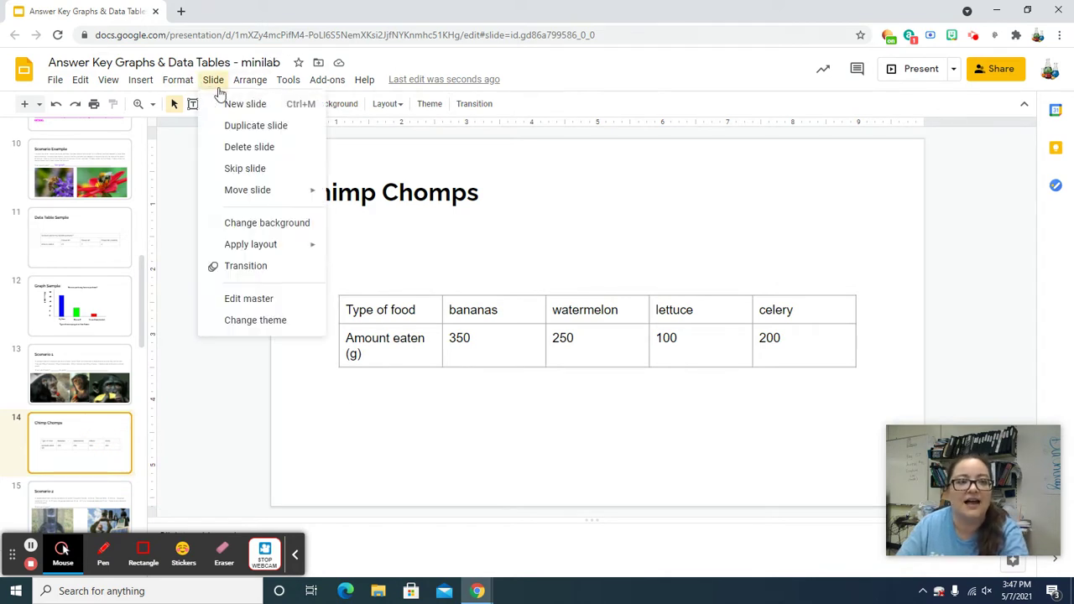
left_click(247, 109)
left_click(371, 198)
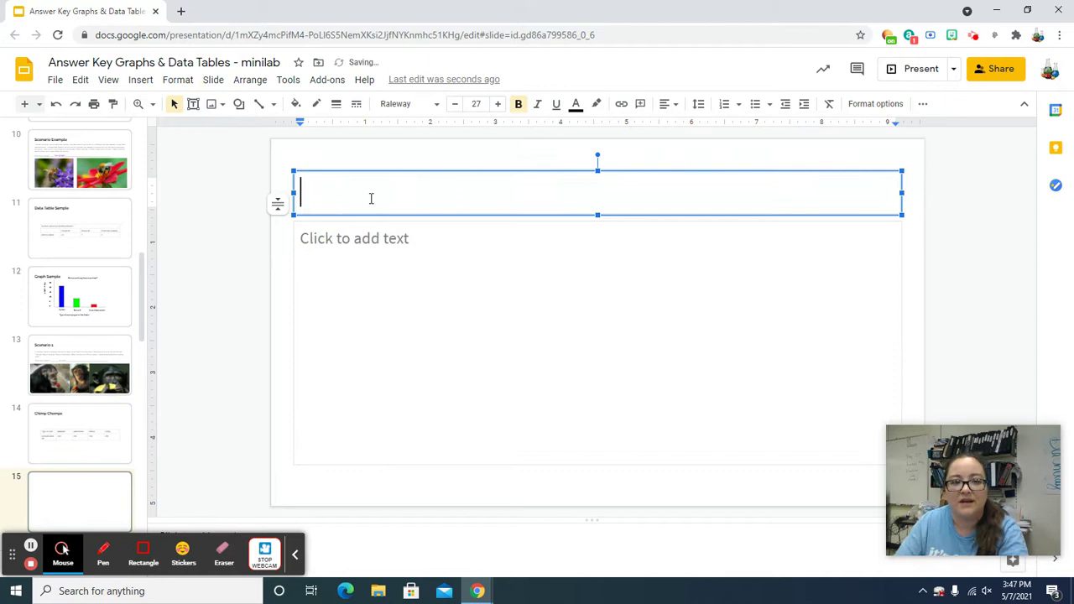
type("Chimp Chomps")
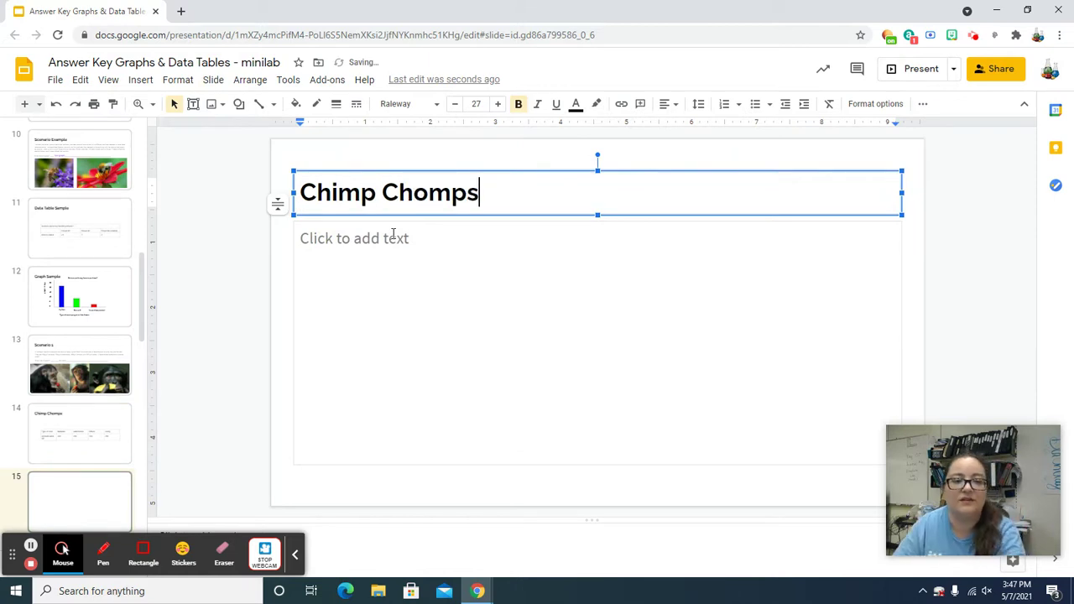
left_click(397, 225)
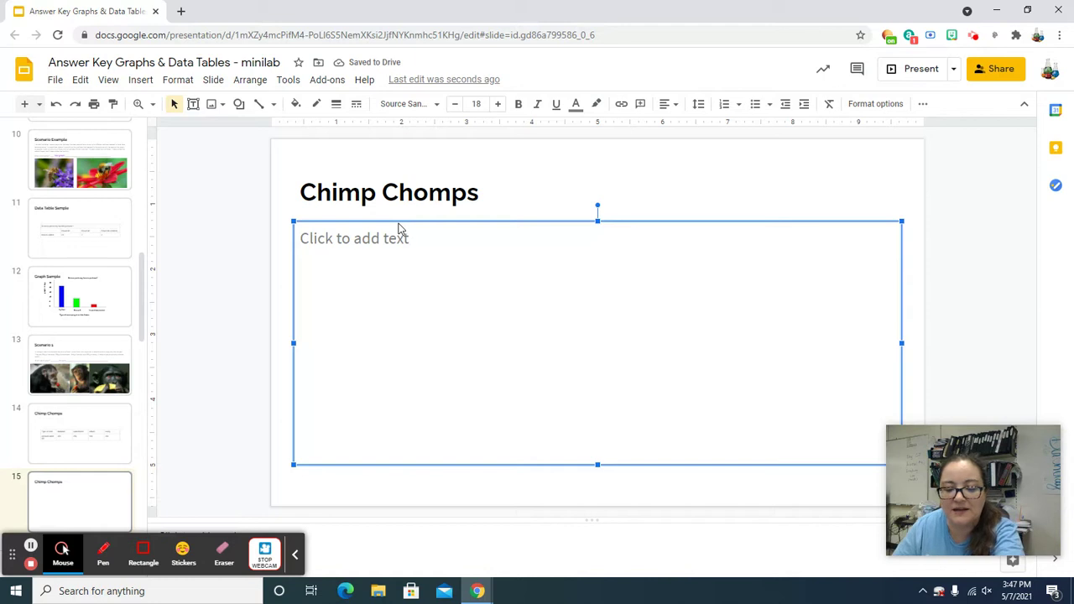
key("Escape")
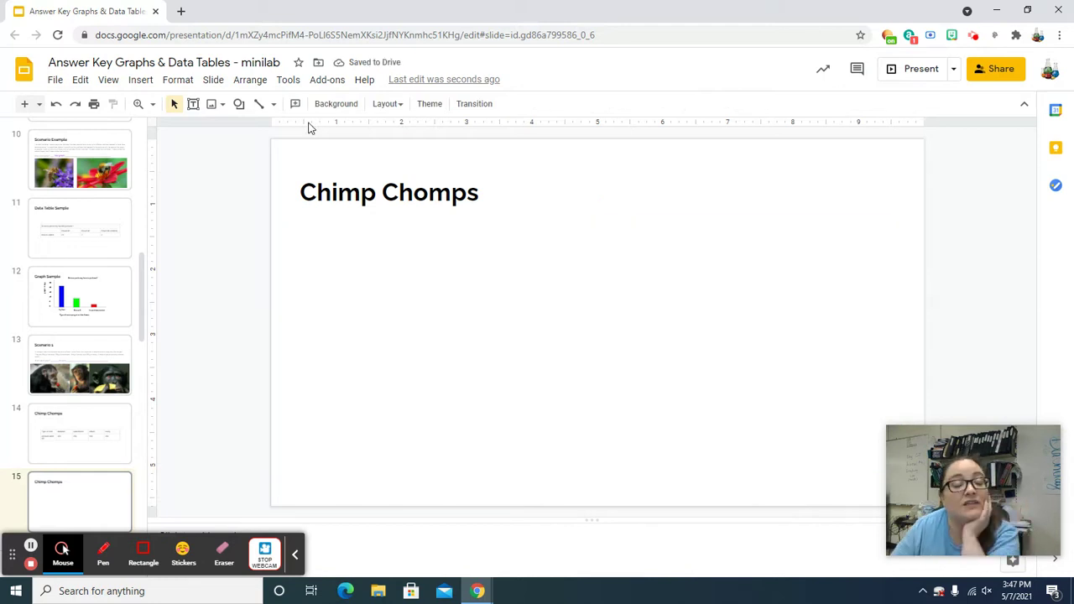
Draw a vertical y-axis line below the title and a horizontal x-axis line from its base
left_click(259, 106)
left_click(326, 181)
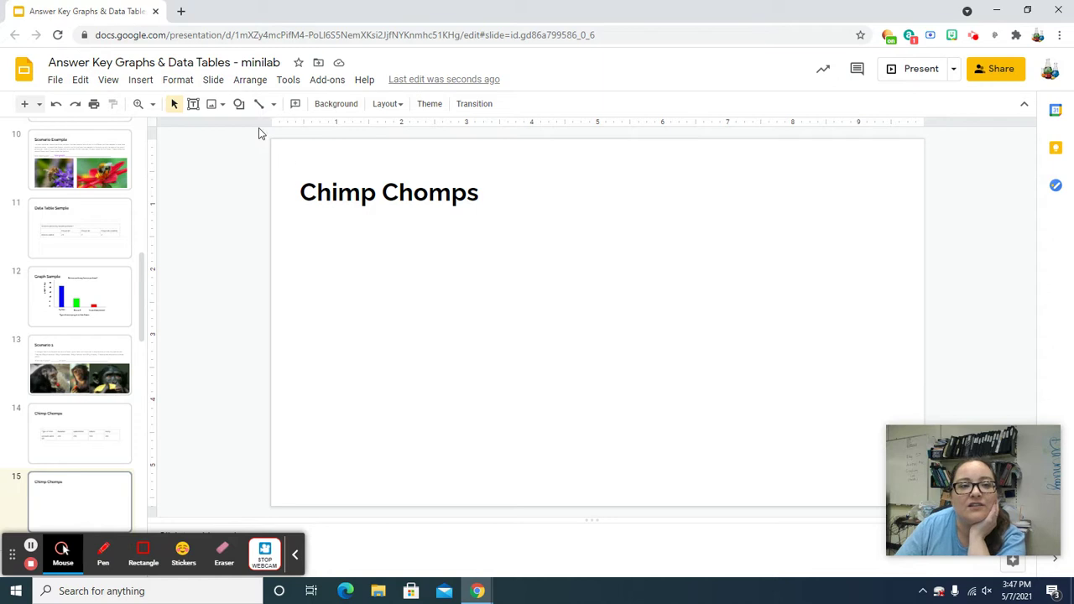
left_click(260, 107)
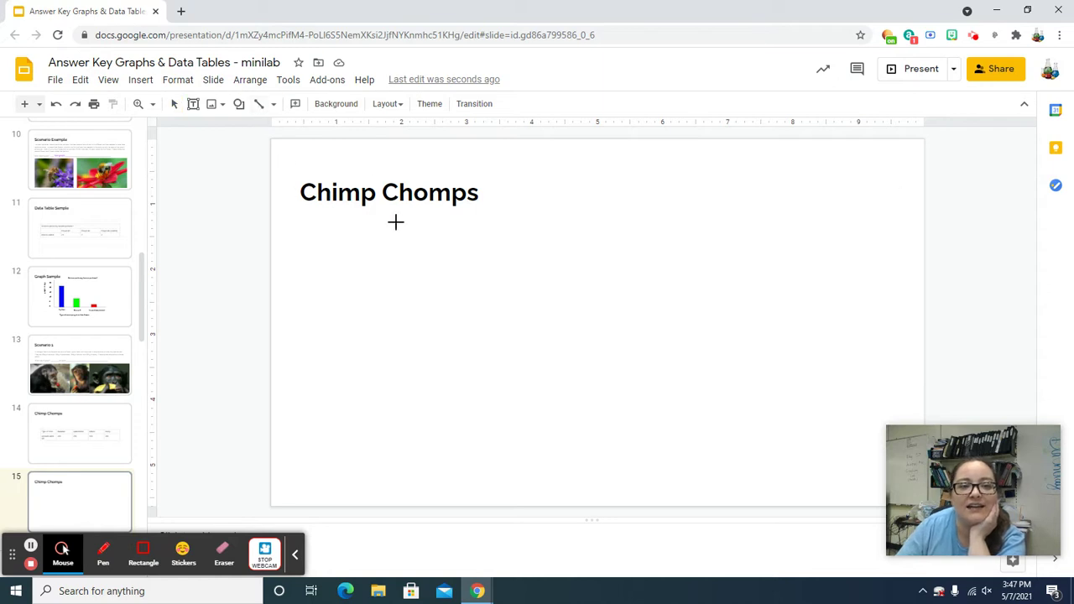
mouse_move(407, 206)
left_mouse_down()
mouse_move(400, 448)
mouse_move(408, 429)
left_mouse_up()
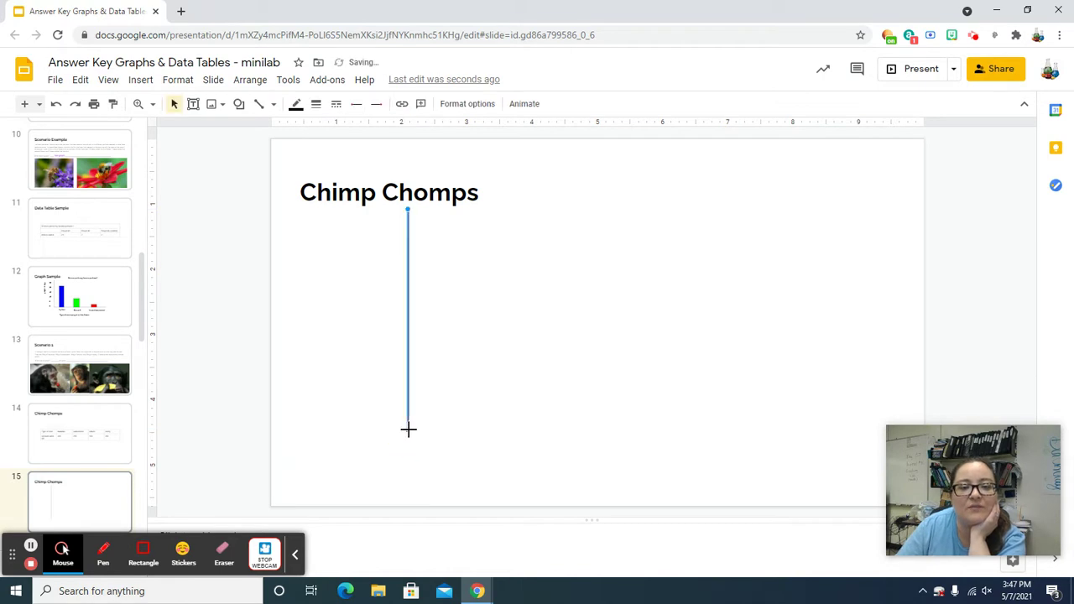
left_click(358, 312)
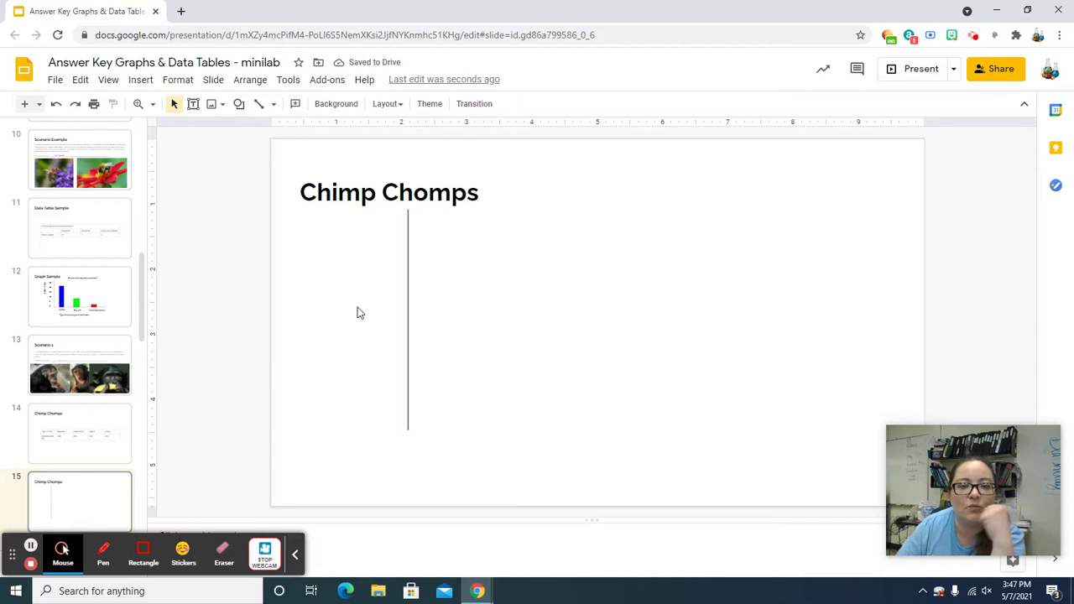
left_click(259, 103)
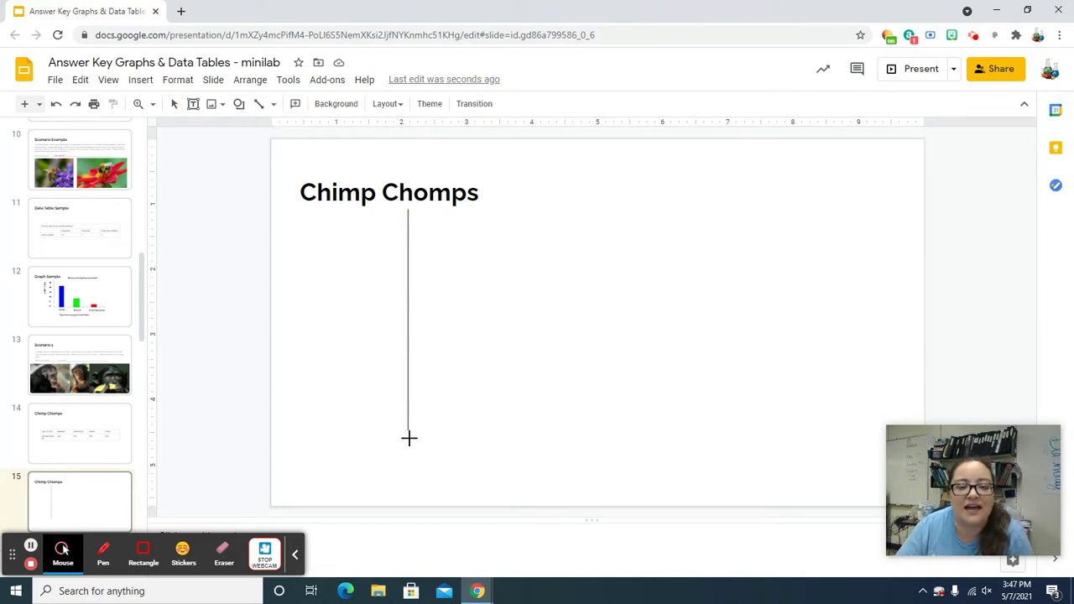
left_click_drag(408, 429, 830, 428)
left_click(810, 344)
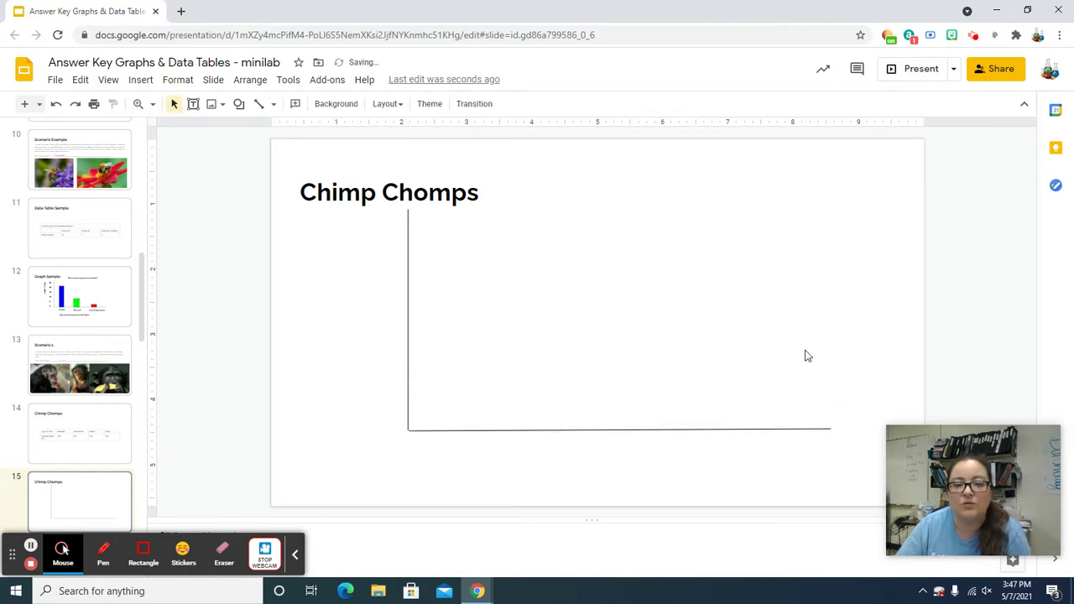
left_click(193, 103)
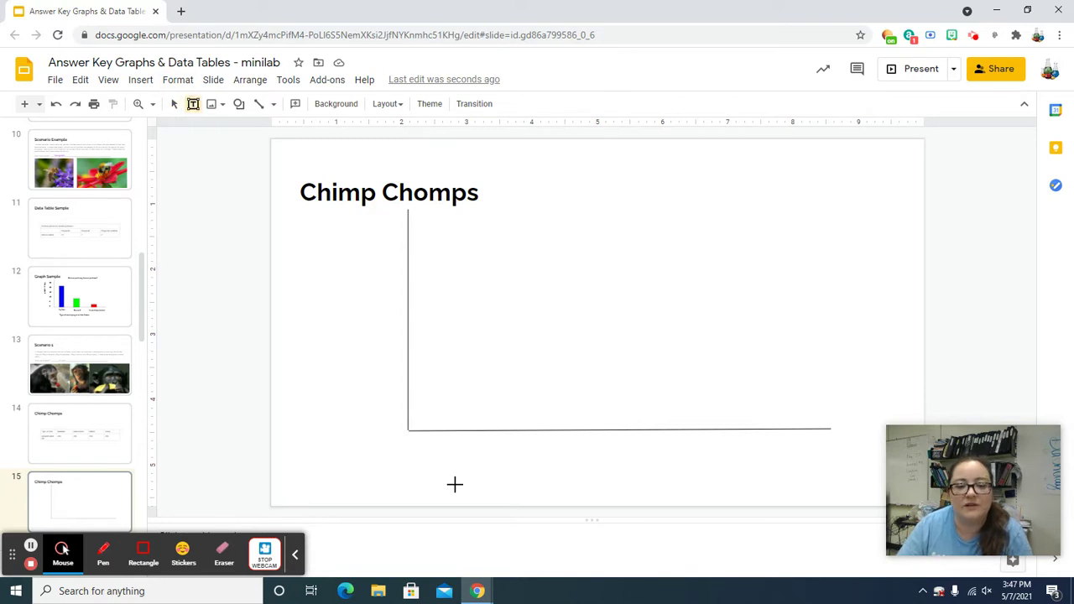
Label the x-axis 'Food Type' with bananas, watermelon, lettuce and celery beneath it, then check Scenario 1
left_click_drag(464, 476, 772, 487)
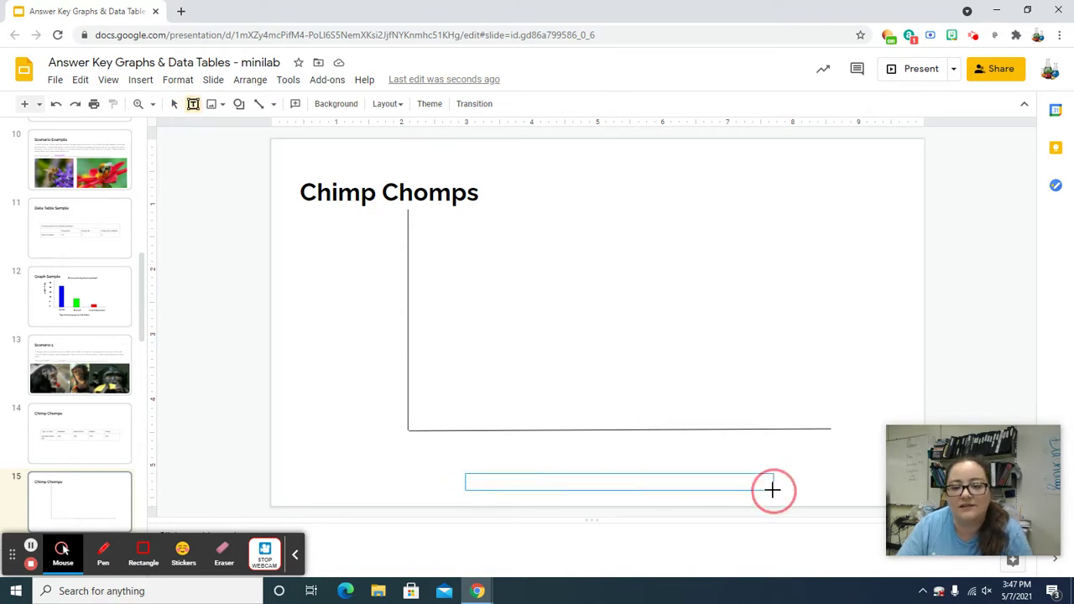
type("Food Type")
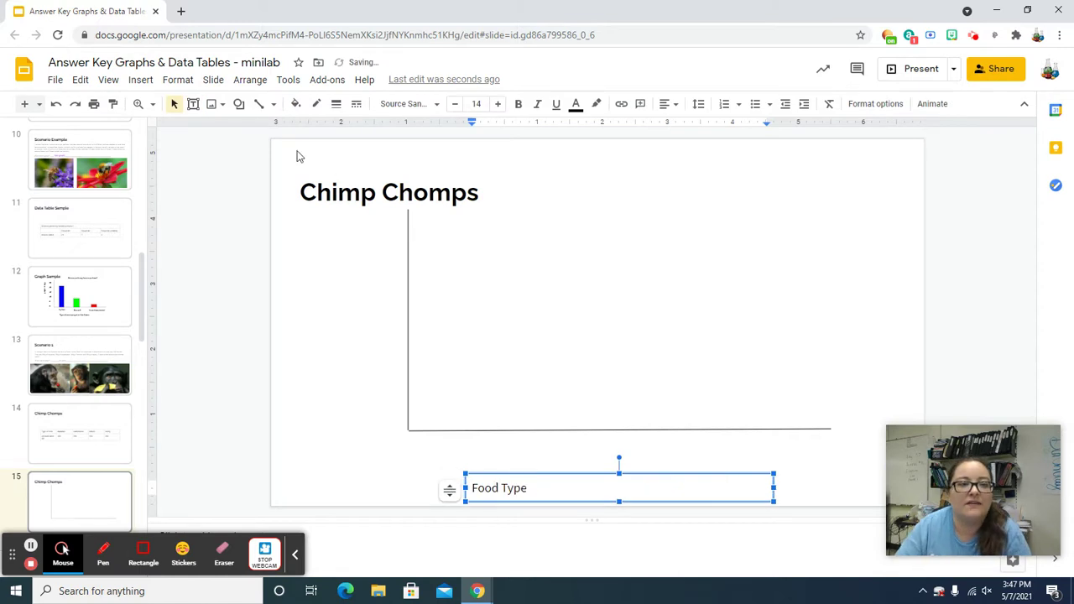
left_click(193, 103)
left_click_drag(431, 431, 812, 445)
type("bananas ")
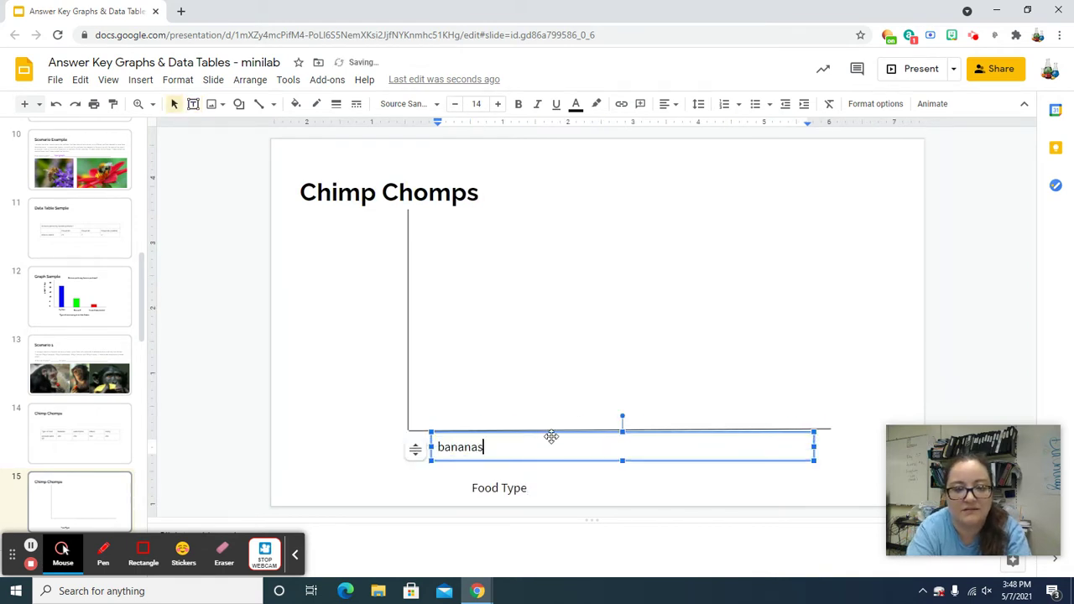
type("         watermelon ")
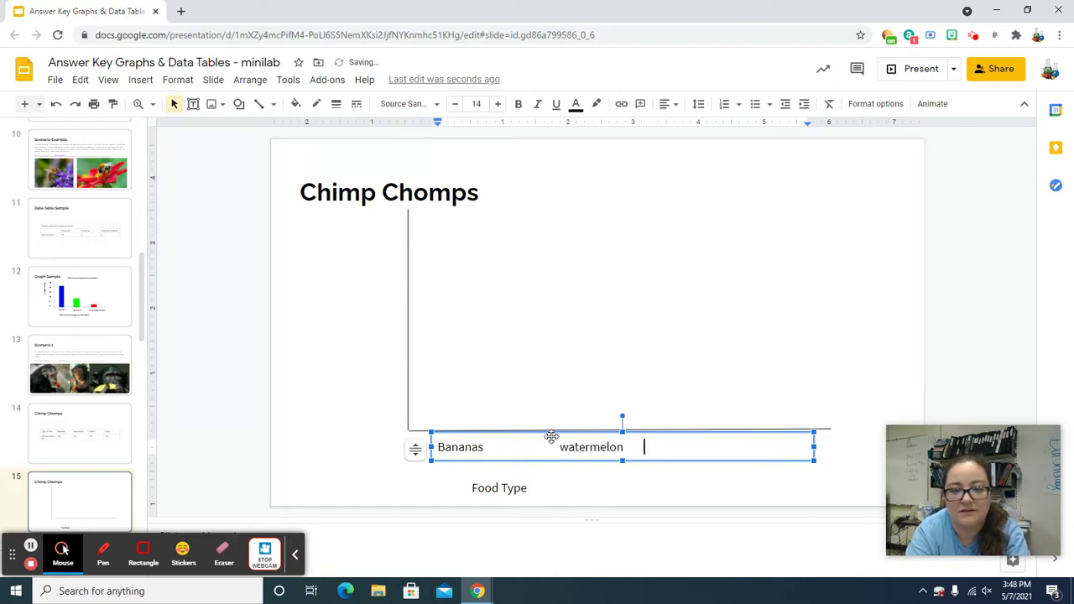
type("      lettuce     celery")
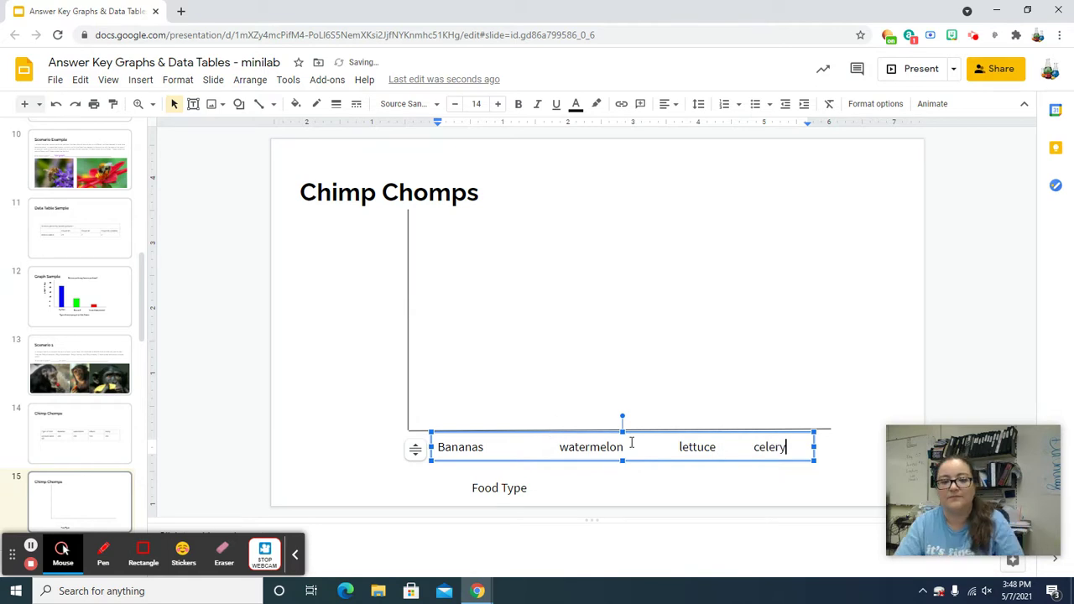
left_click(723, 448)
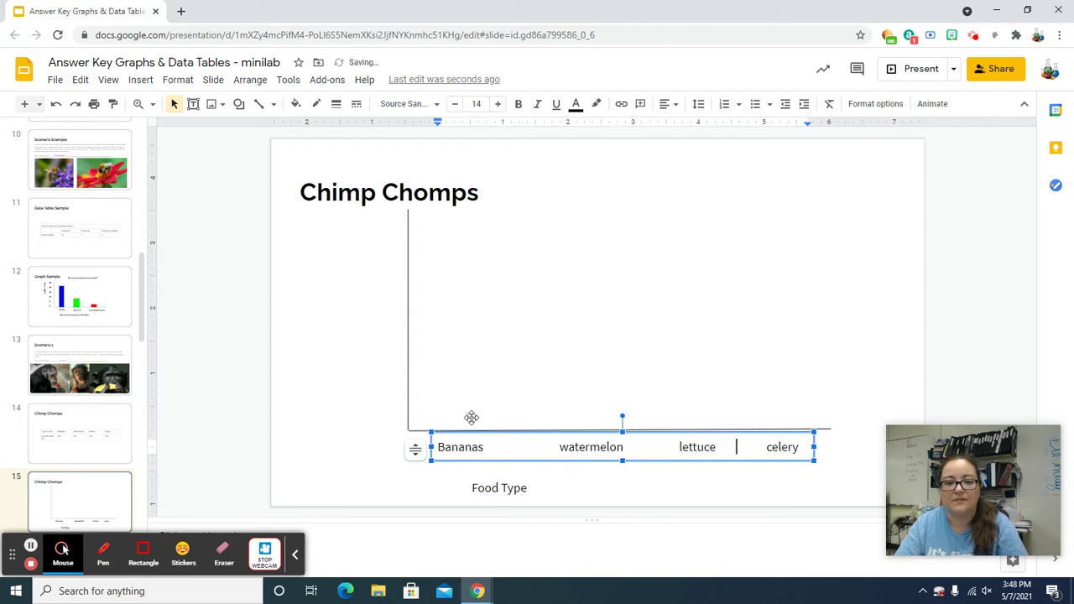
left_click(353, 361)
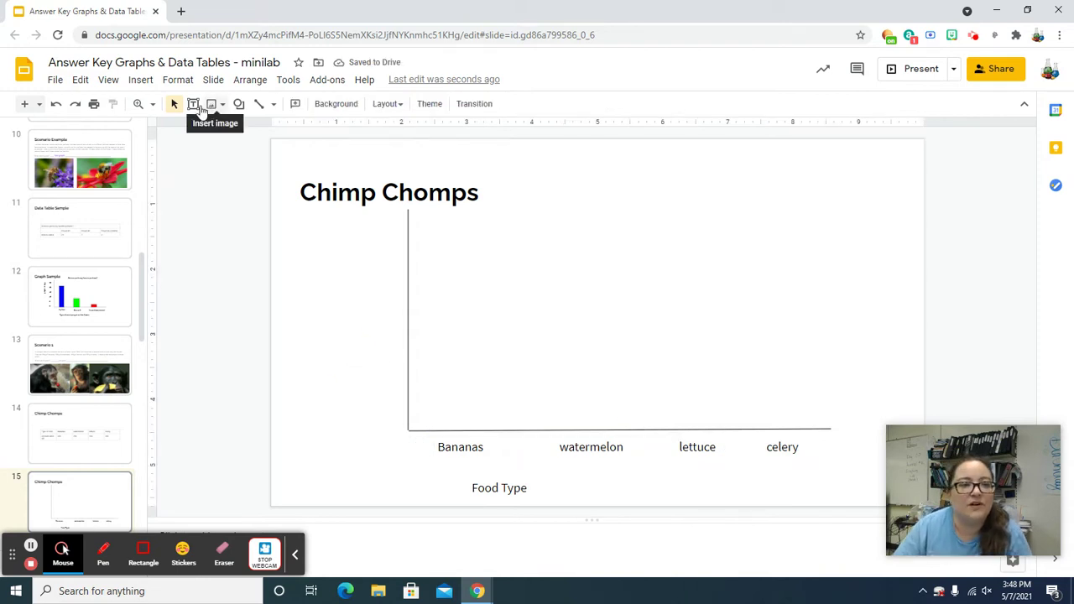
left_click(76, 369)
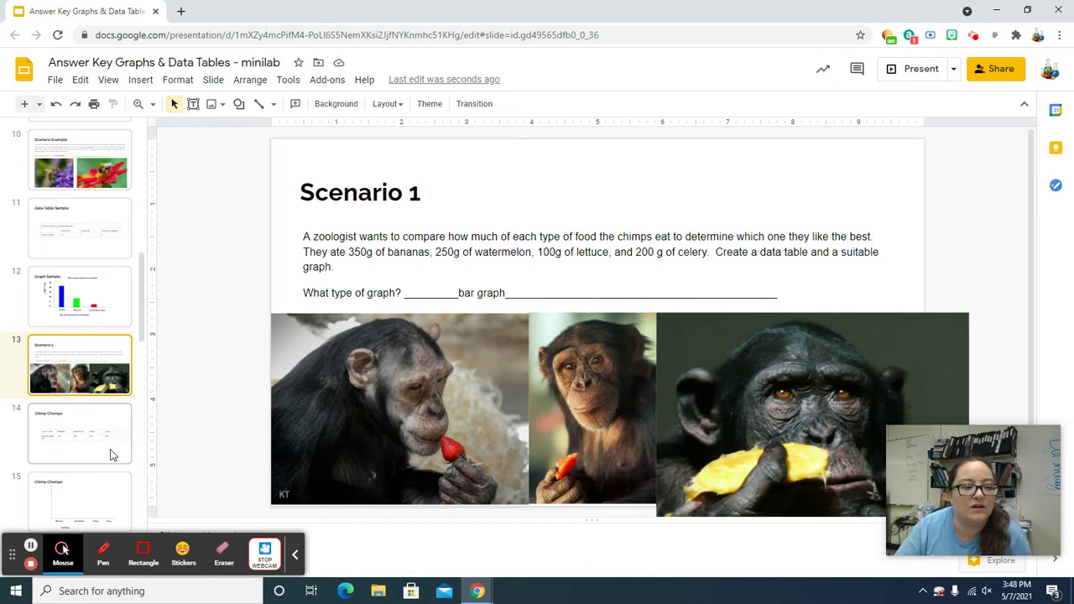
Back on slide 15, draw a tall text box just left of the vertical axis
left_click(108, 516)
left_click(194, 103)
left_click_drag(376, 210, 404, 428)
Enter 400 as the top scale value and widen its box so 400 fits on one line
type("400")
key("Return")
key("Return")
key("Return")
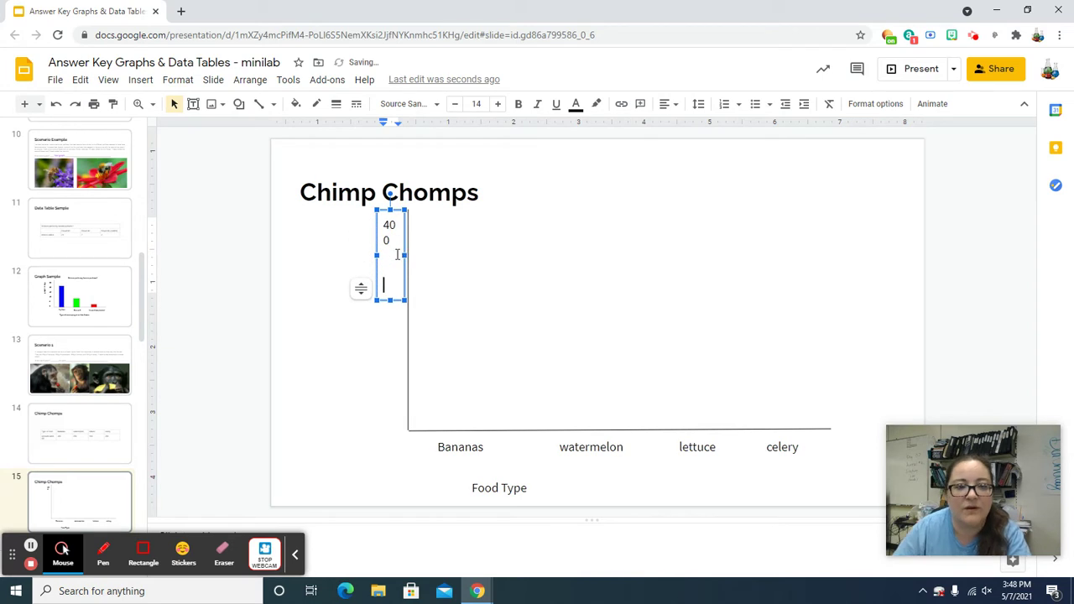
left_click(378, 257)
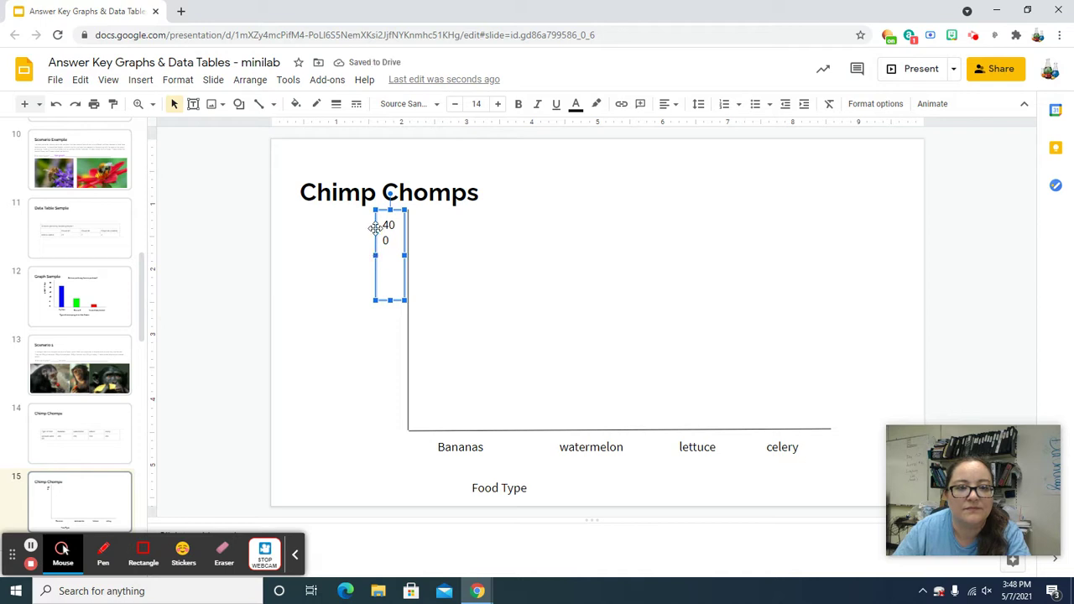
mouse_move(376, 254)
left_mouse_down()
mouse_move(355, 250)
mouse_move(379, 247)
mouse_move(369, 263)
left_mouse_up()
Add 300, 200, 100 and 0 below it and shift the numbers down to line up with the axis
left_click(402, 231)
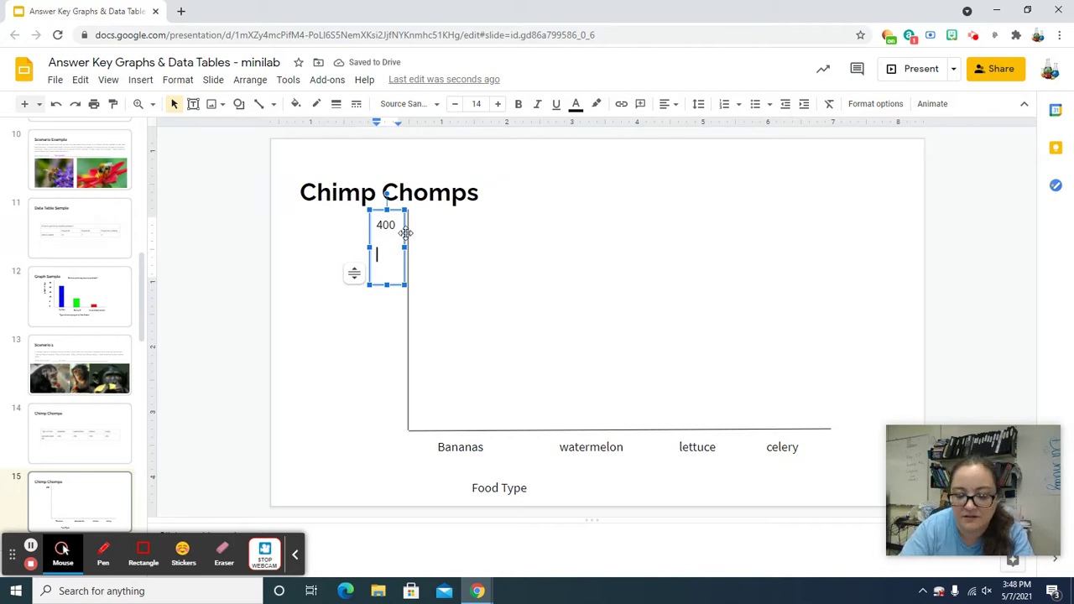
key("Return")
type("300")
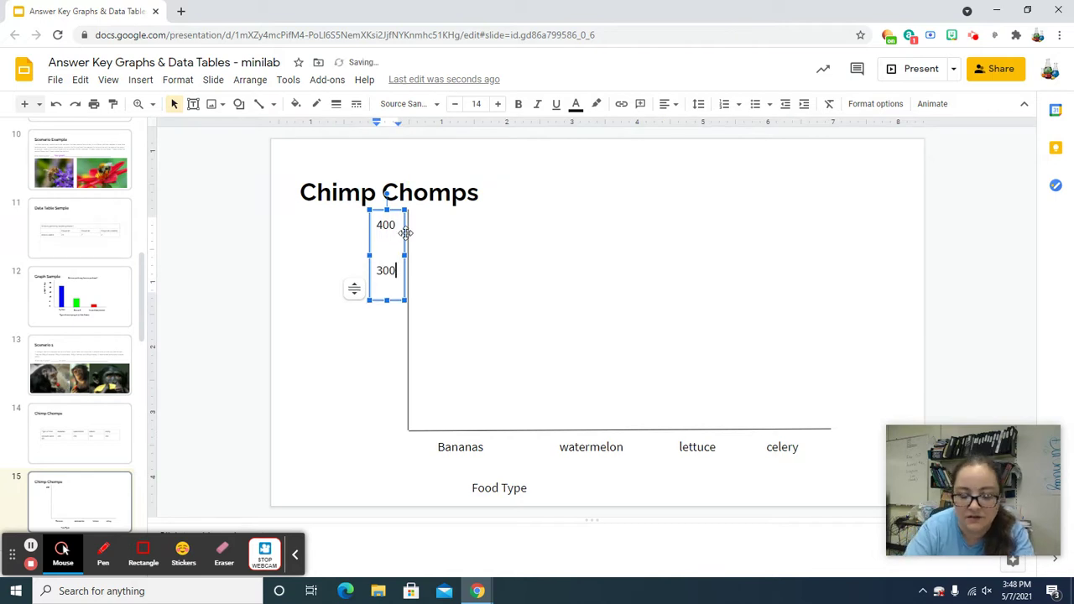
key("Return")
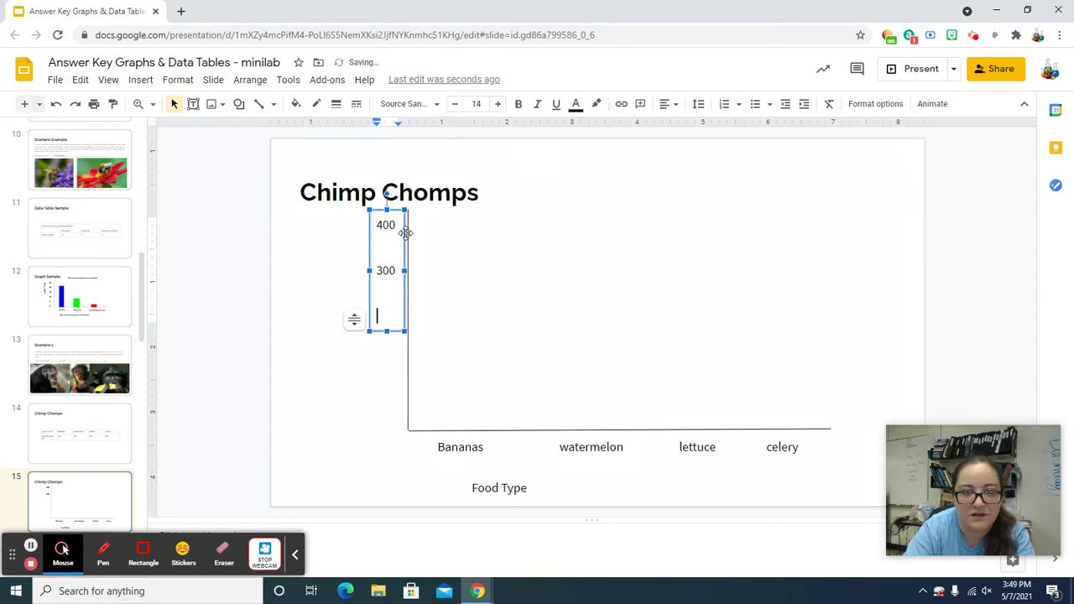
type("200")
key("Return")
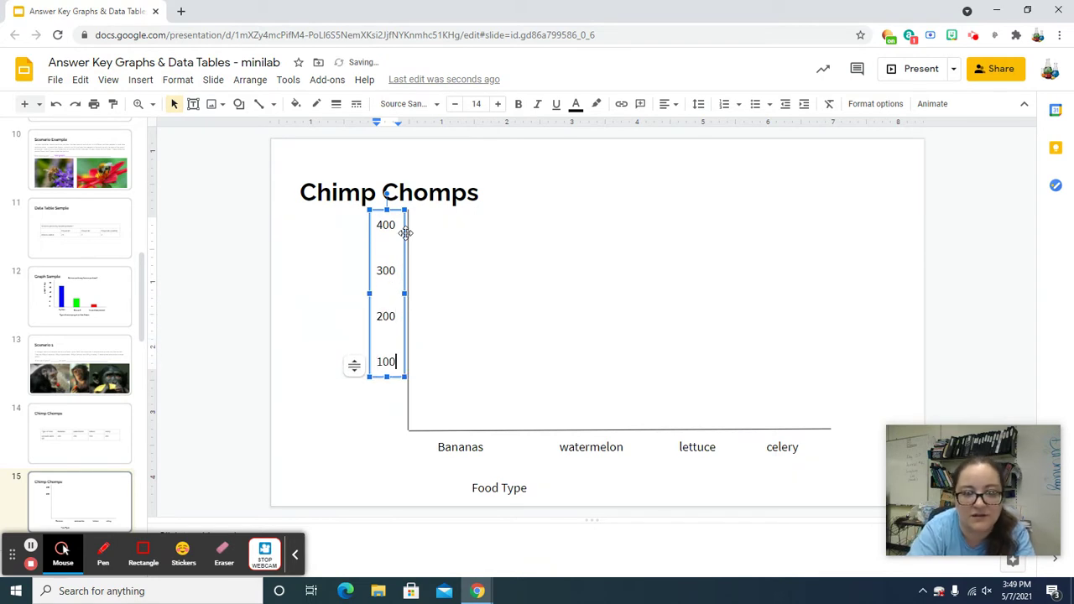
type("100")
key("Return")
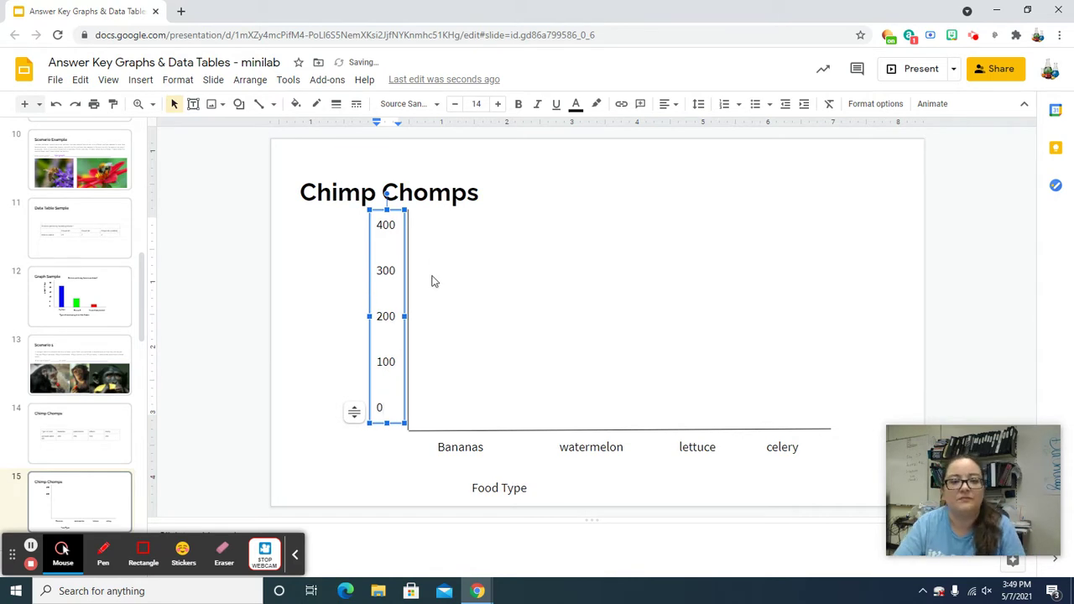
left_click(397, 212)
left_click_drag(397, 212, 397, 227)
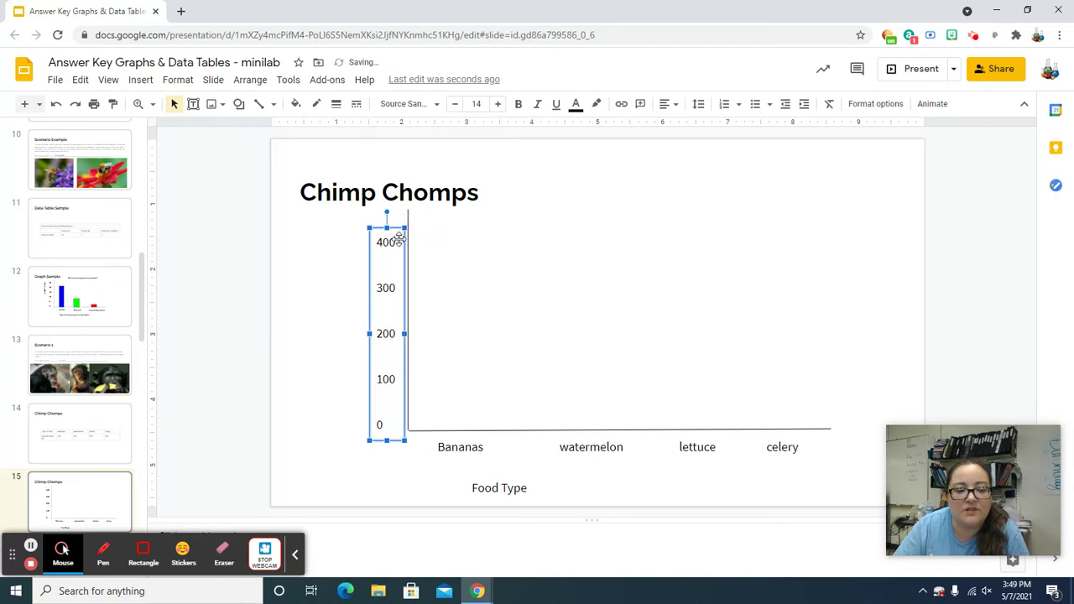
left_click(522, 337)
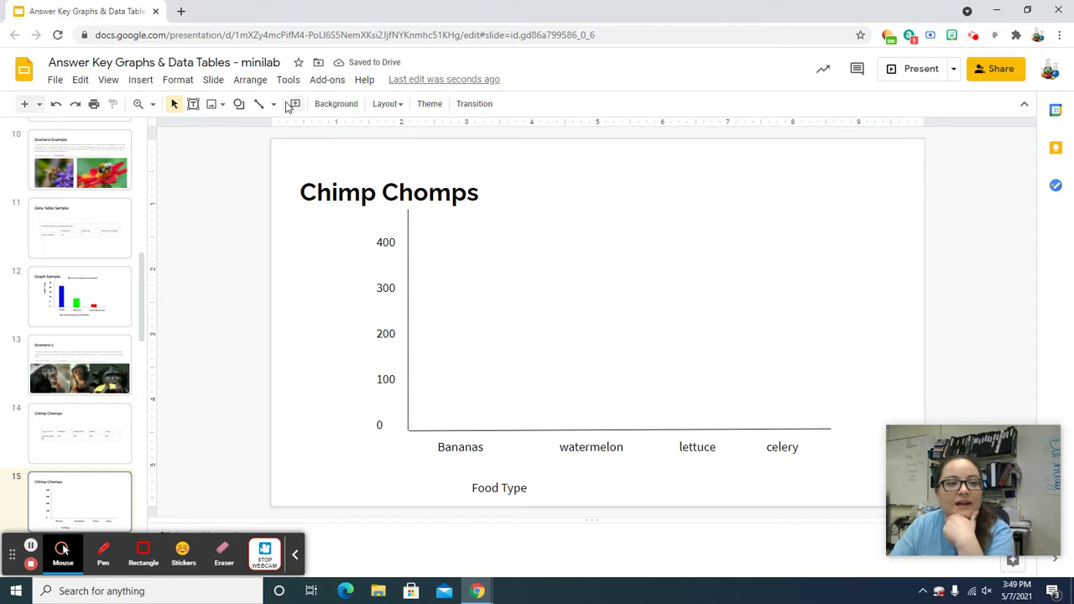
Create a new text box reading 'Amount eaten (g)'
left_click(193, 105)
left_click_drag(544, 184, 856, 218)
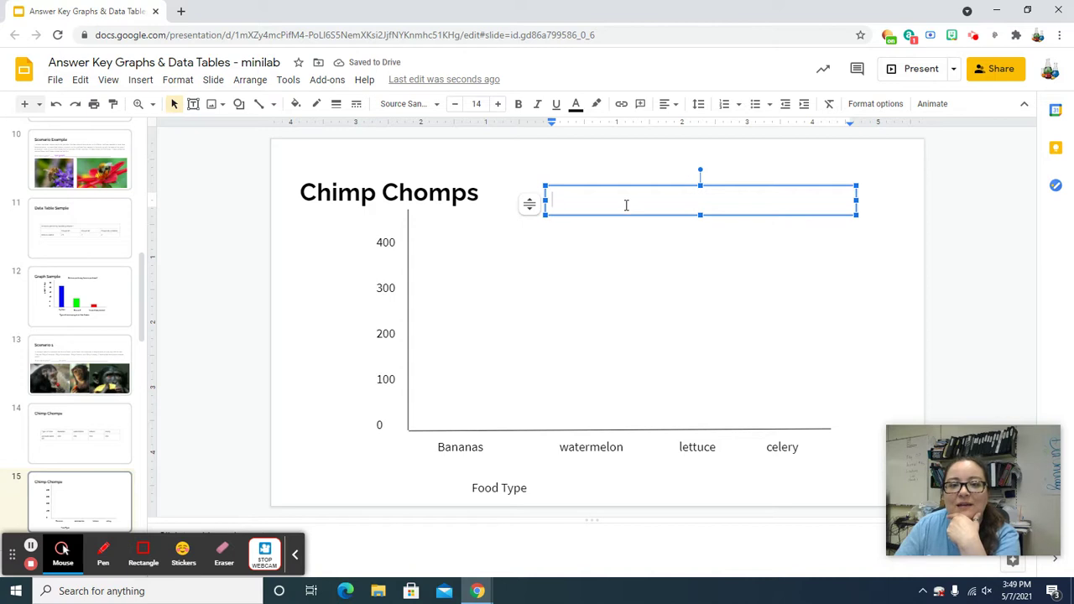
type("AMount")
key("BackSpace")
key("BackSpace")
key("BackSpace")
key("BackSpace")
key("BackSpace")
type("mount")
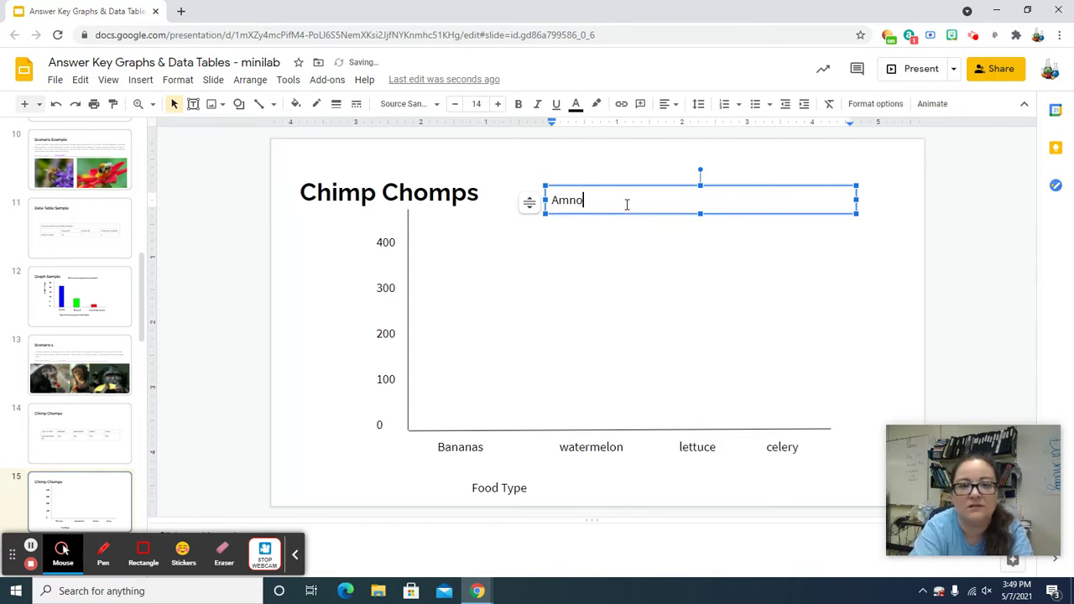
key("BackSpace")
key("BackSpace")
key("BackSpace")
key("BackSpace")
type("nt eaten (g")
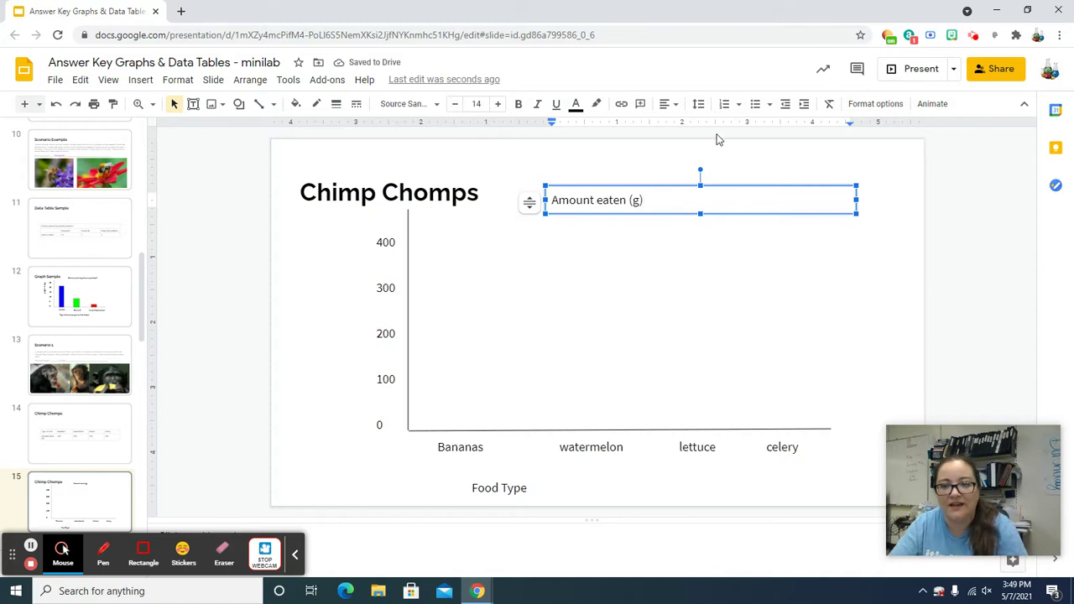
Rotate the 'Amount eaten (g)' label 270° upright and place it left of the y-axis numbers
left_click_drag(700, 171, 657, 199)
left_click_drag(697, 249, 370, 330)
left_click(544, 319)
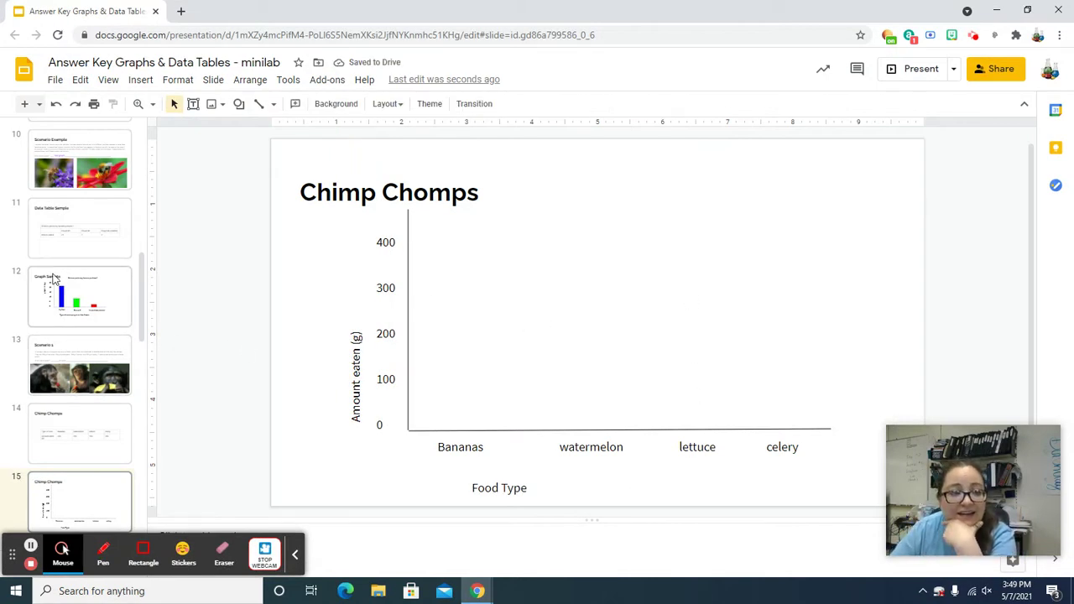
left_click(126, 443)
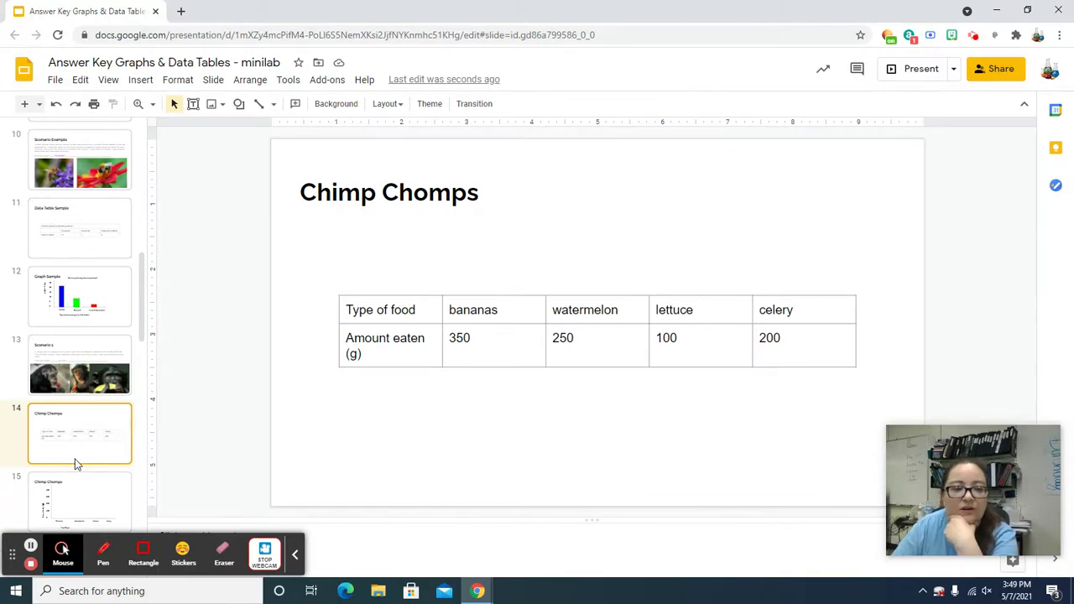
left_click(68, 486)
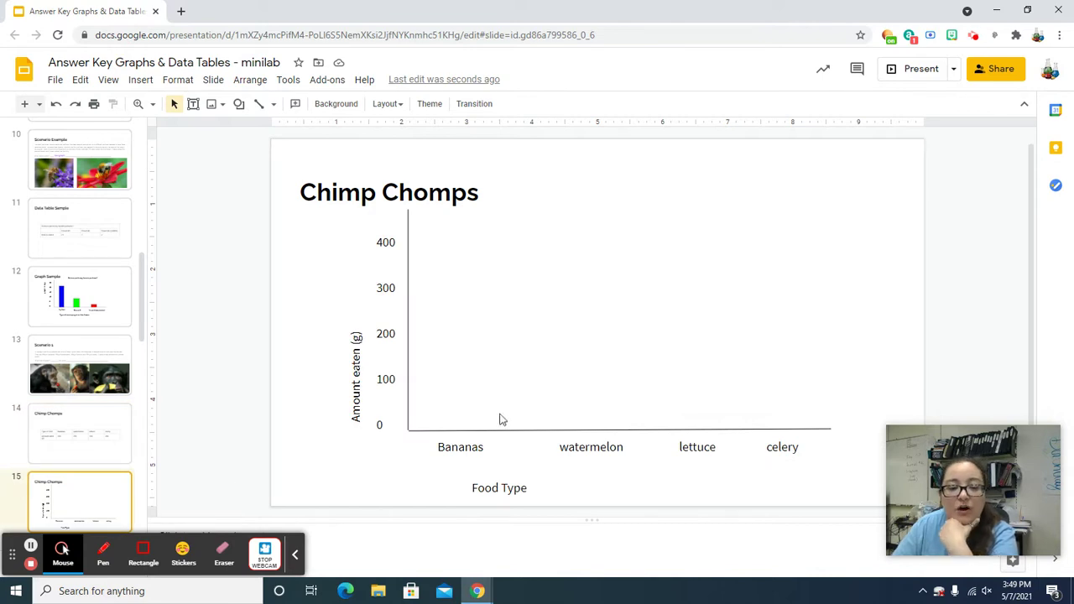